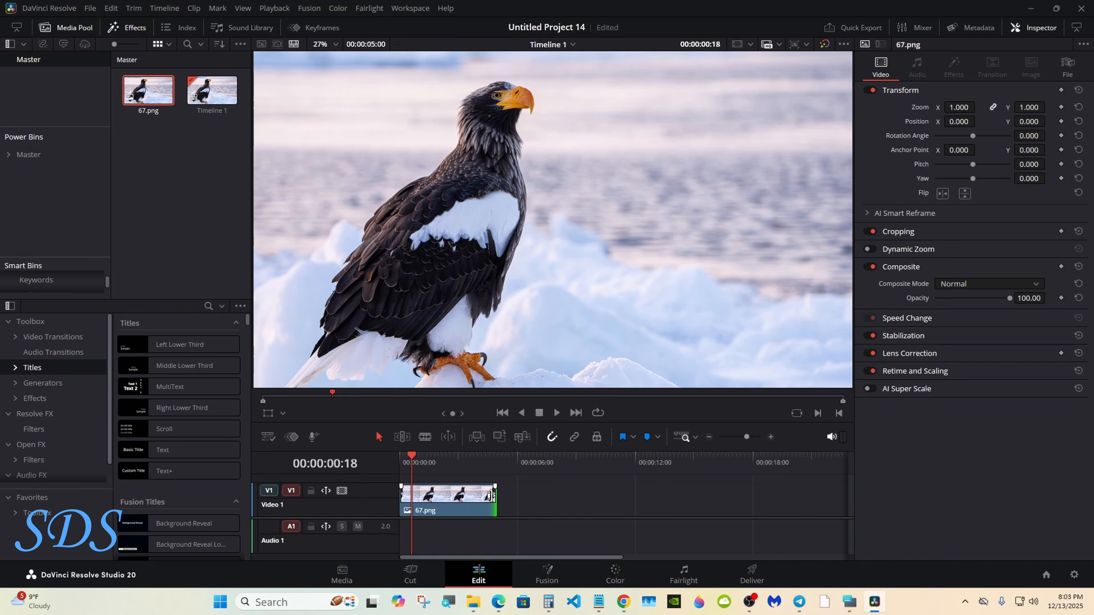
# Convert the 67.png eagle clip into Fusion Clip 1 and open it on the Fusion page
pyautogui.rightClick(473, 499)
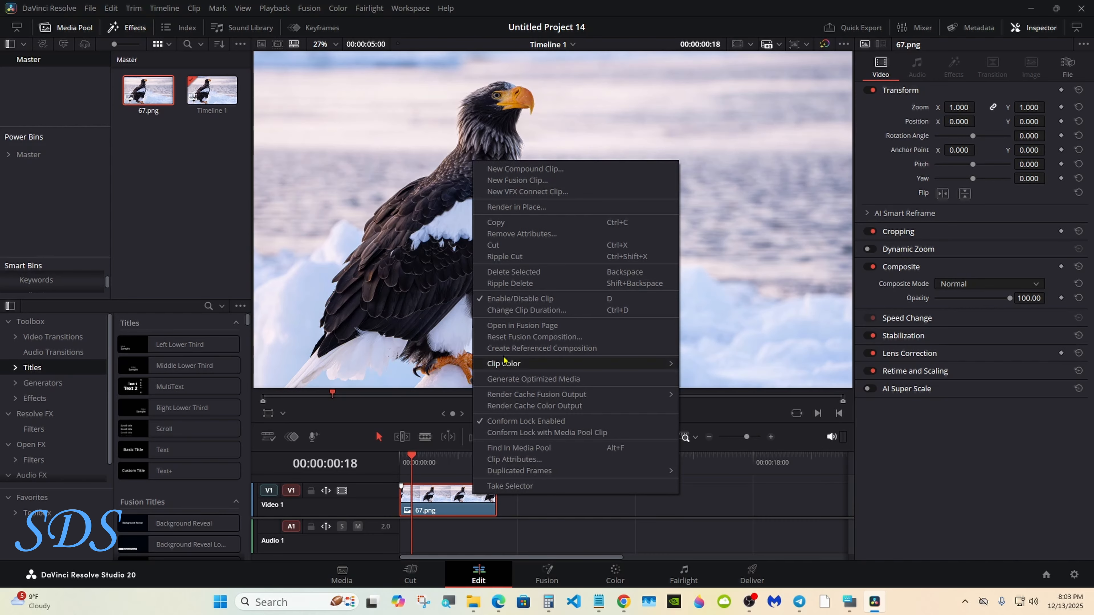
pyautogui.click(535, 181)
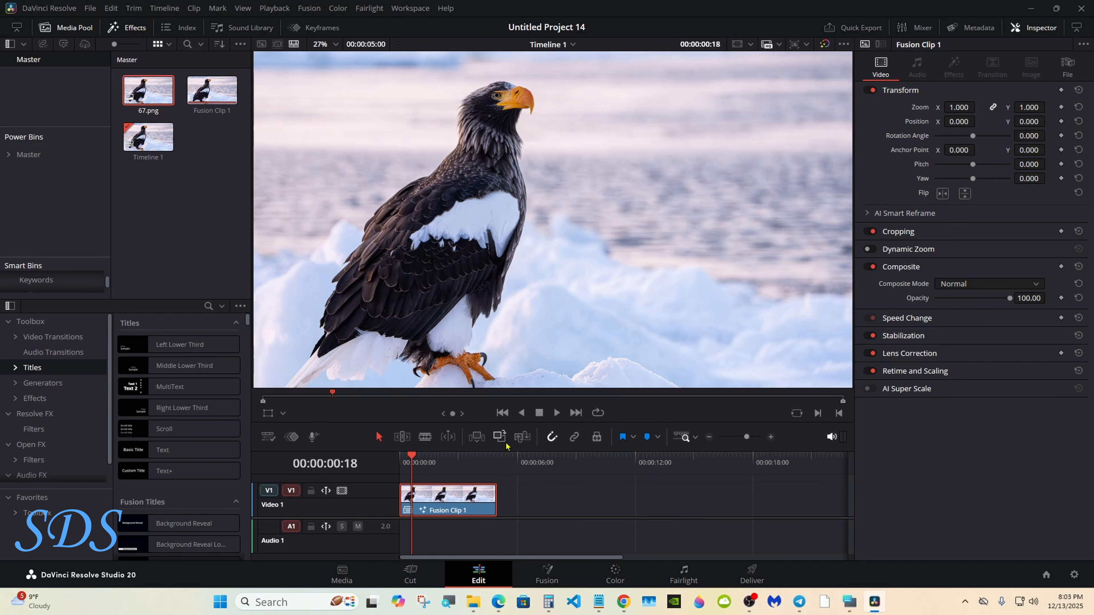
pyautogui.click(500, 497)
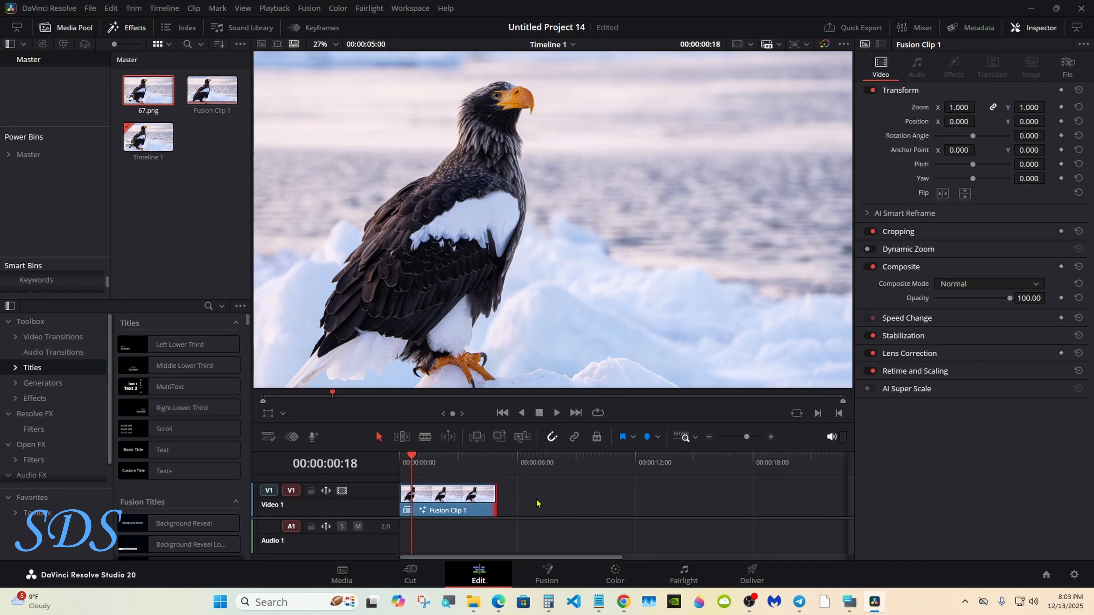
pyautogui.click(548, 575)
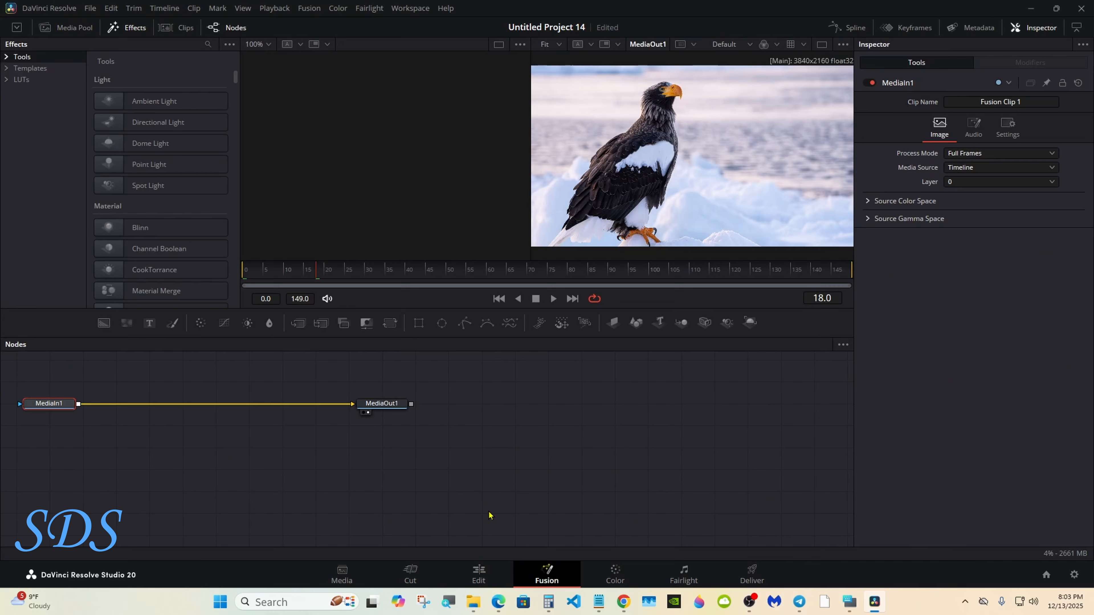
# Rearrange the MediaIn1 and MediaOut1 nodes and switch to a single large viewer
pyautogui.moveTo(390, 406); pyautogui.dragTo(689, 427)
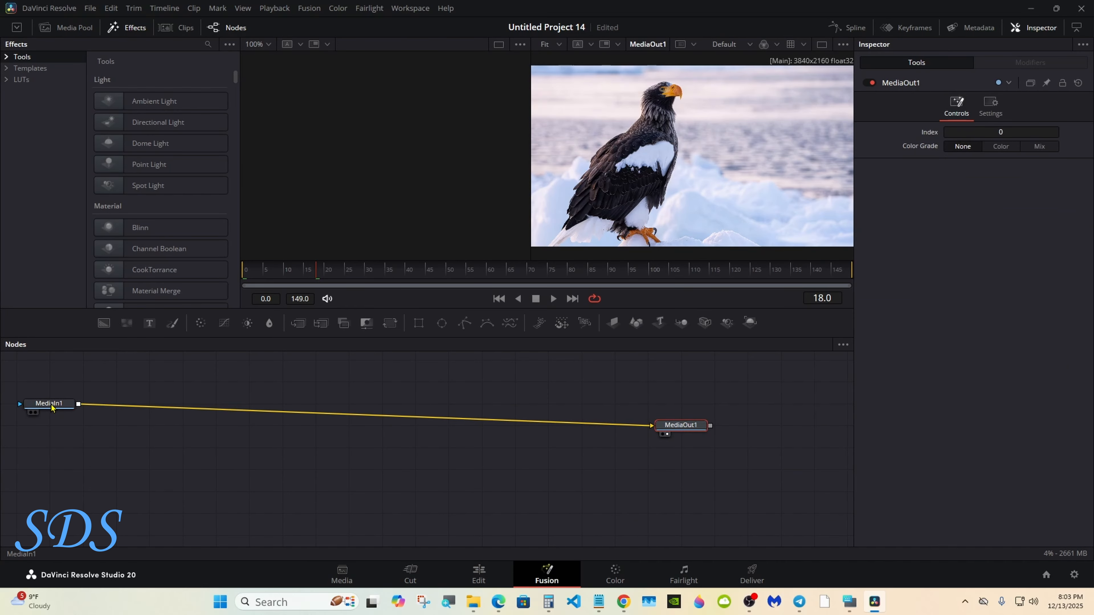
pyautogui.moveTo(51, 407); pyautogui.dragTo(417, 429)
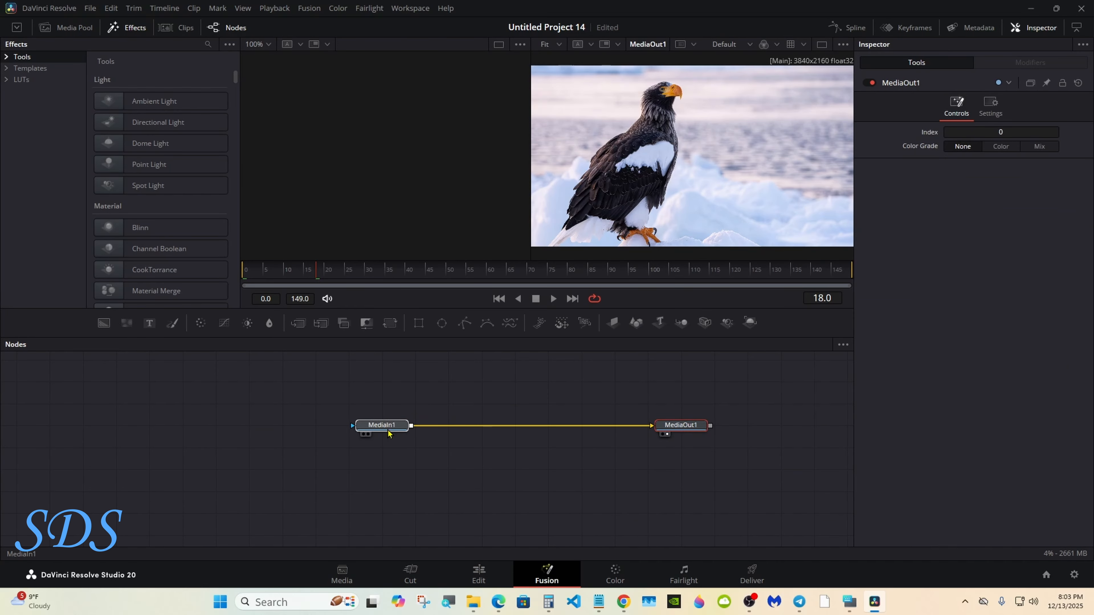
pyautogui.click(822, 45)
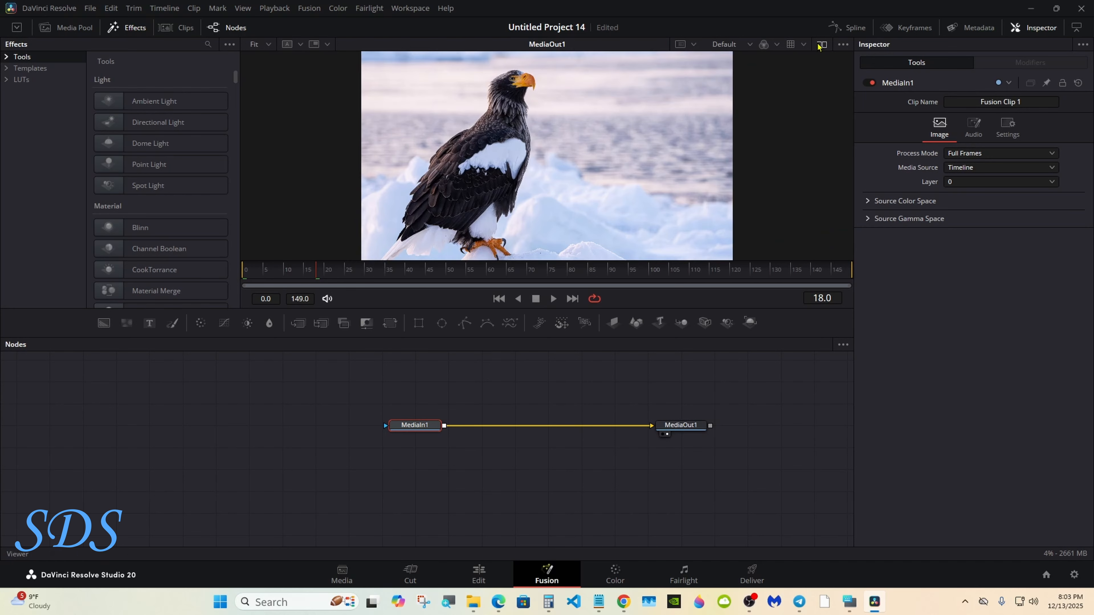
pyautogui.moveTo(408, 433); pyautogui.dragTo(440, 419)
# Feed a Background node with Alpha 0 into MediaOut1 and merge MediaIn1 over it as Merge1
pyautogui.moveTo(104, 324); pyautogui.dragTo(651, 426)
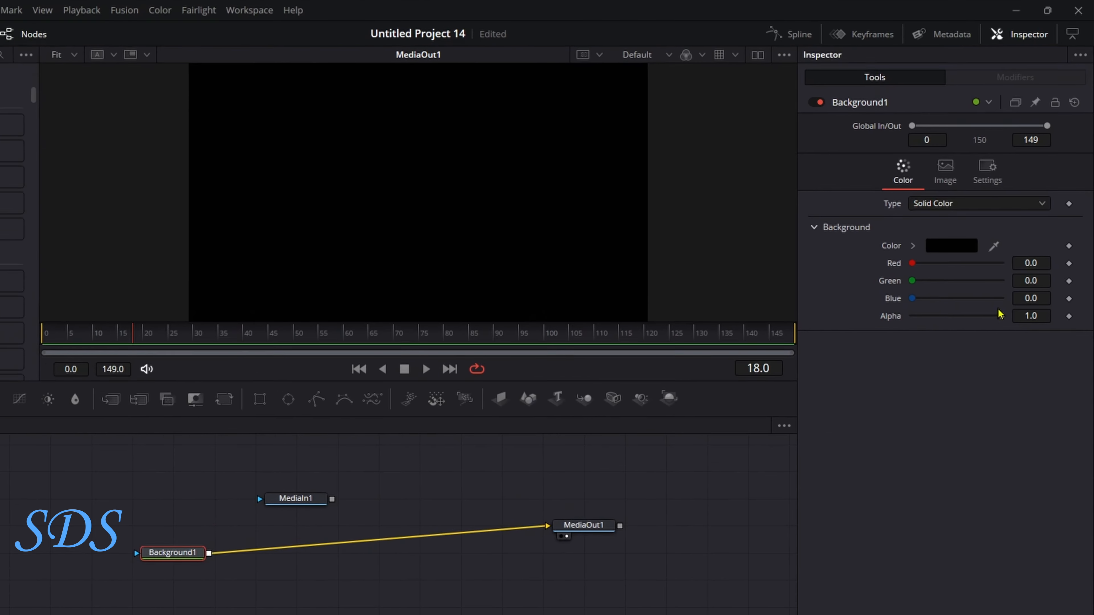
pyautogui.moveTo(1018, 256); pyautogui.dragTo(959, 257)
pyautogui.moveTo(919, 337); pyautogui.dragTo(905, 335)
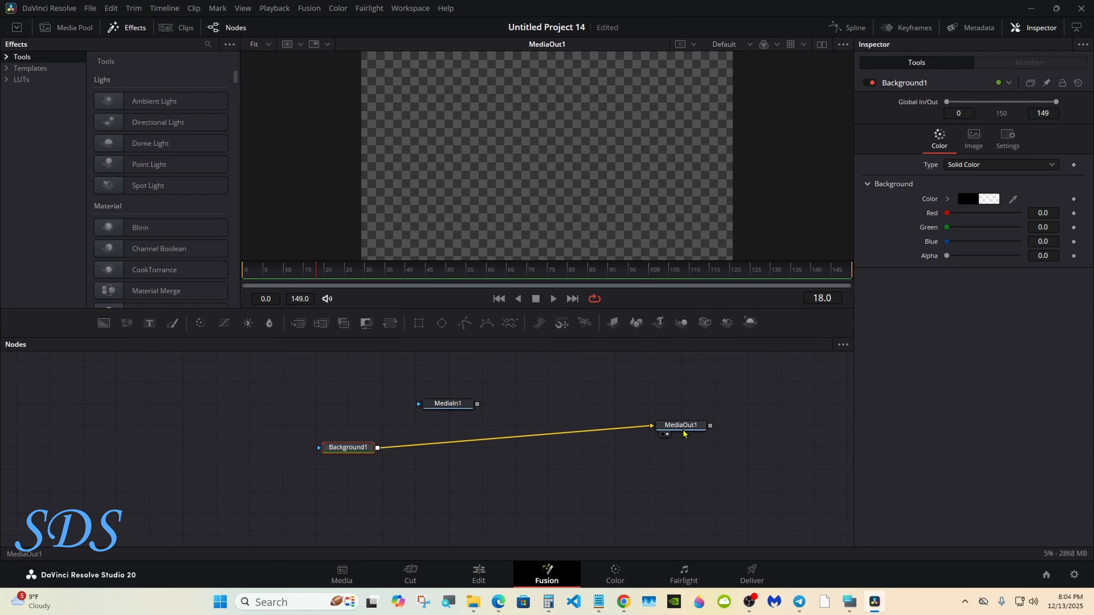
pyautogui.moveTo(685, 434); pyautogui.dragTo(684, 455)
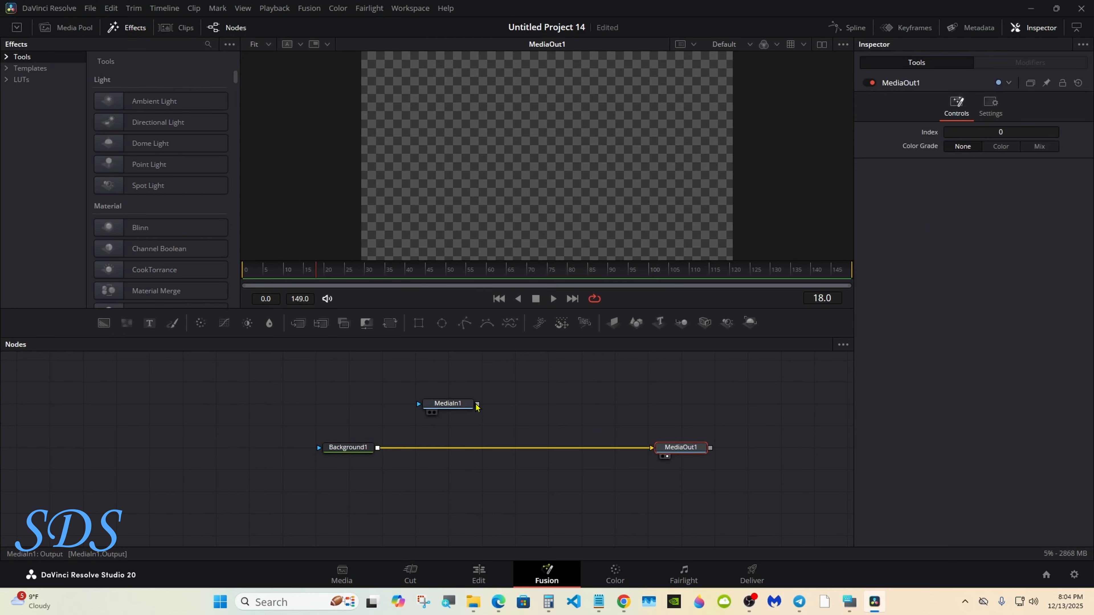
pyautogui.moveTo(477, 404); pyautogui.dragTo(381, 453)
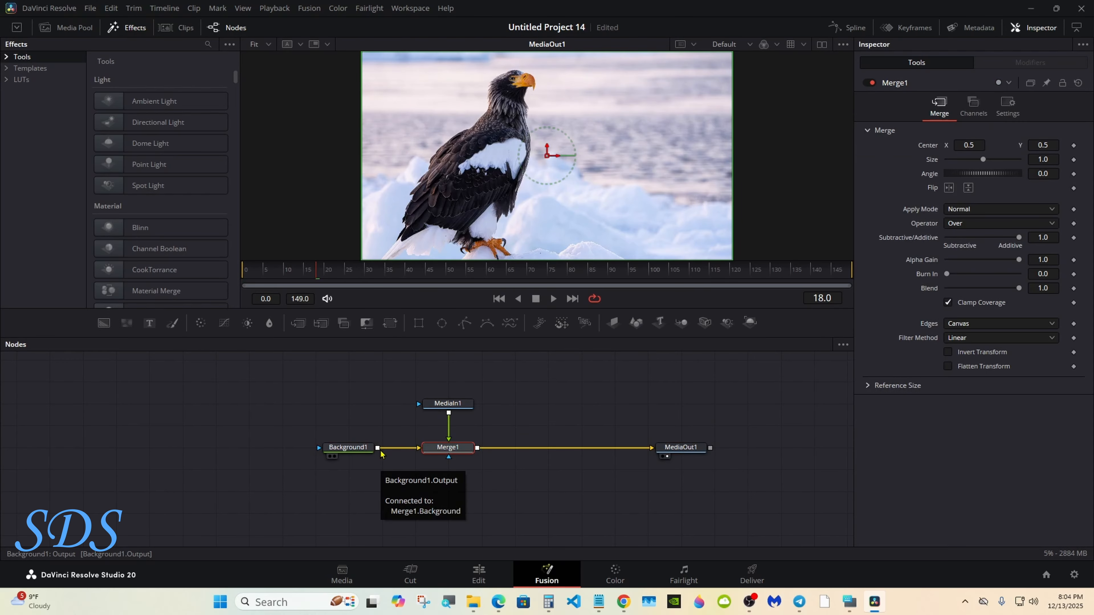
# Attach a Polygon1 mask to MediaIn1 with Invert enabled
pyautogui.click(452, 405)
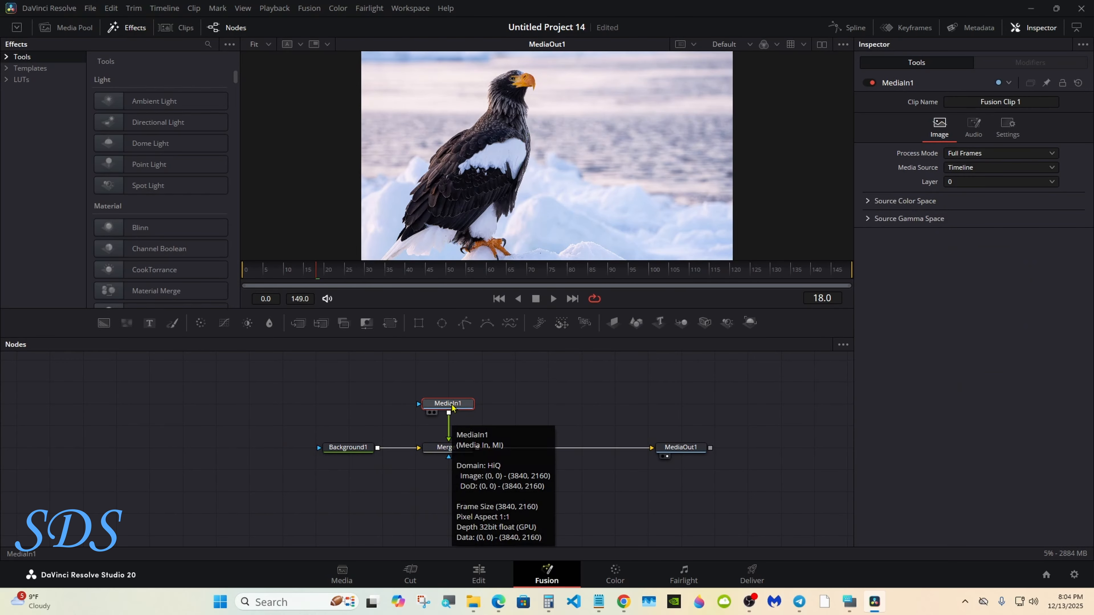
pyautogui.click(466, 324)
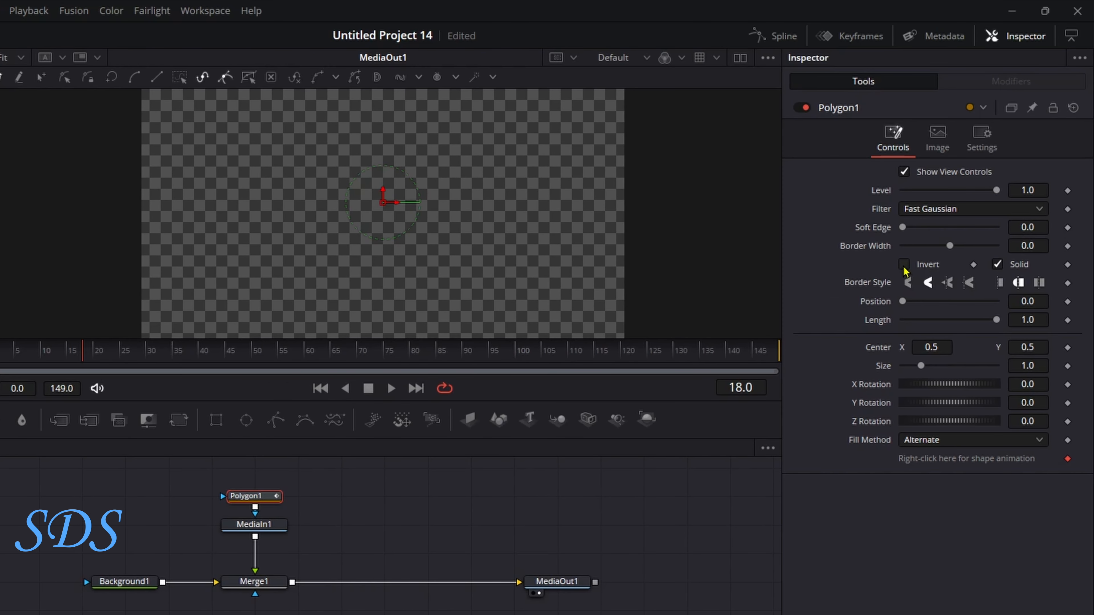
pyautogui.click(948, 203)
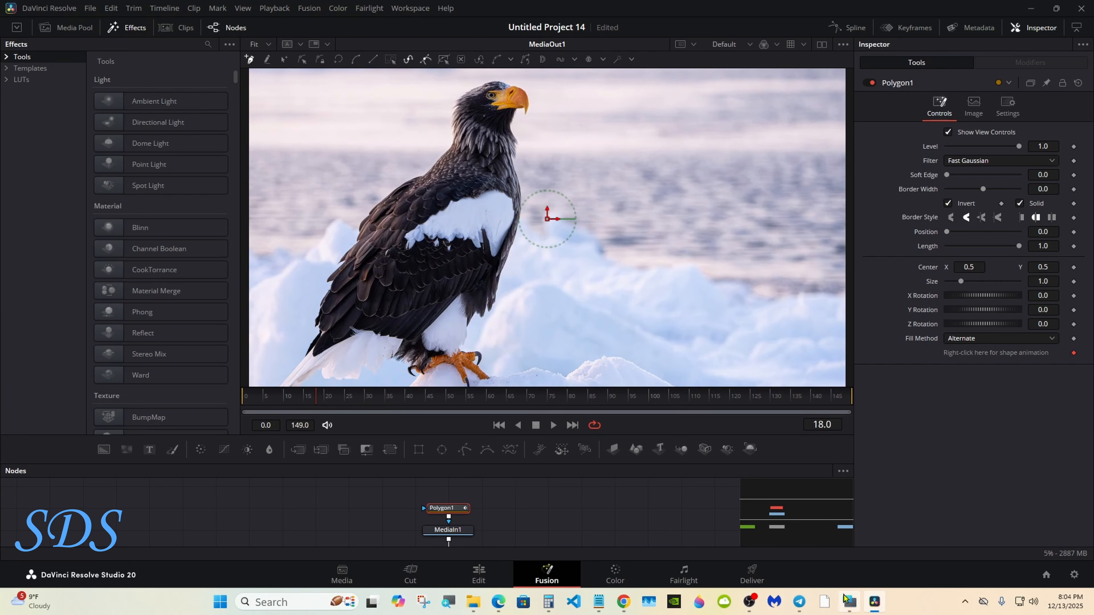
pyautogui.click(845, 601)
pyautogui.moveTo(832, 435); pyautogui.dragTo(858, 447)
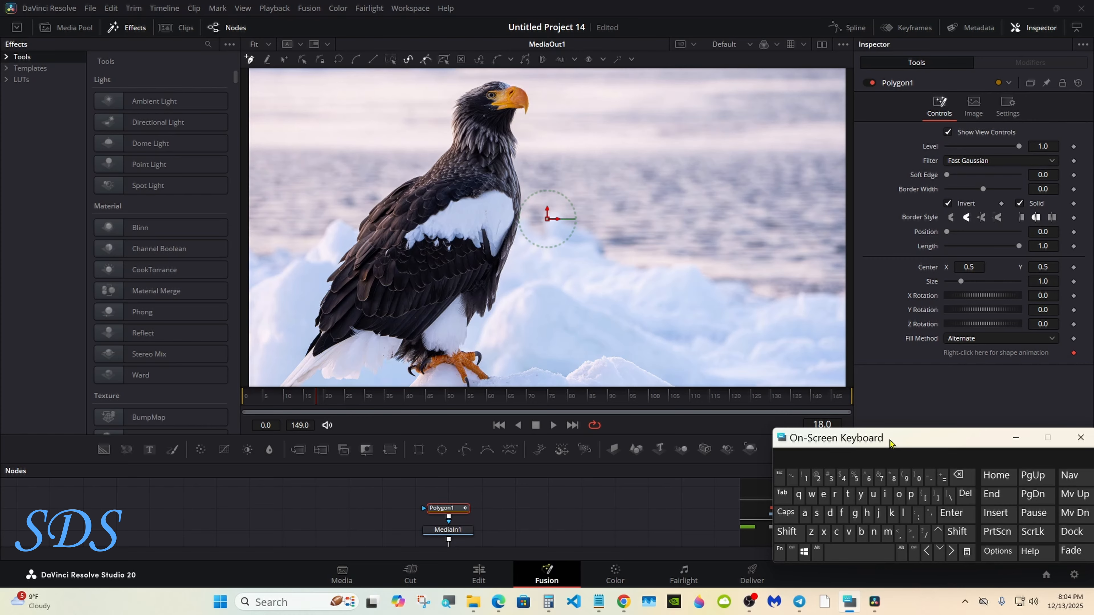
pyautogui.click(1016, 438)
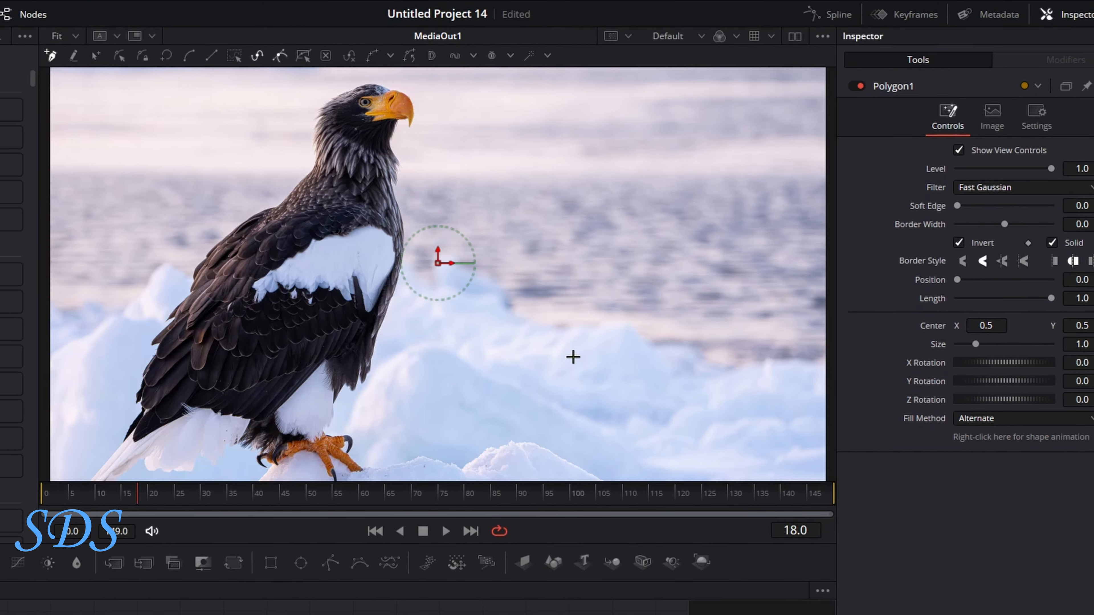
# Scale the viewer to fit the image and place the first mask point at the eagle's beak
pyautogui.rightClick(468, 342)
pyautogui.moveTo(499, 352)
pyautogui.click(830, 456)
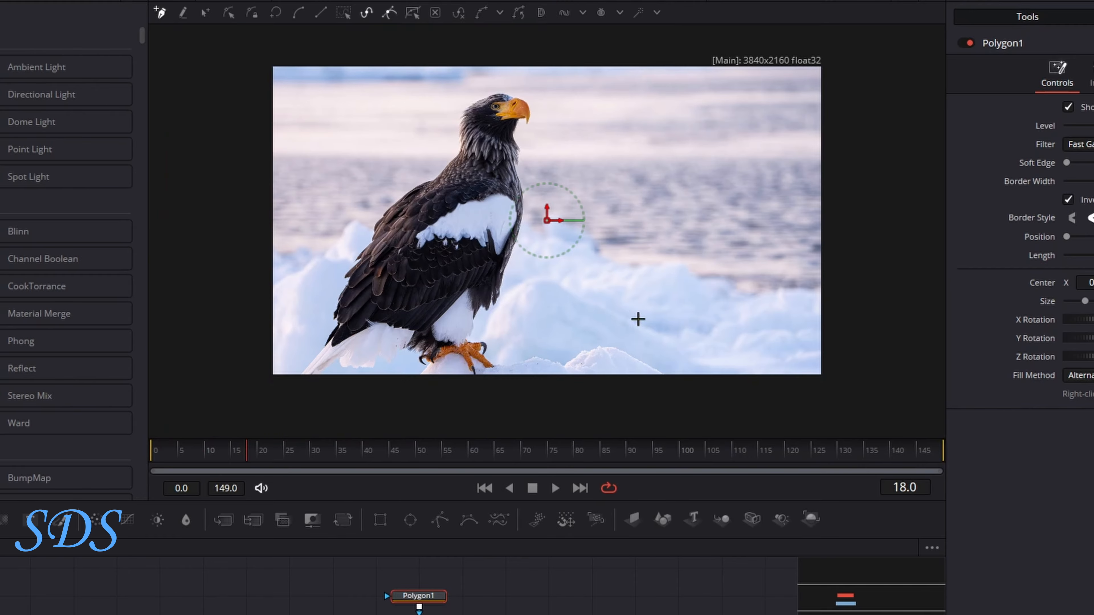
pyautogui.rightClick(558, 126)
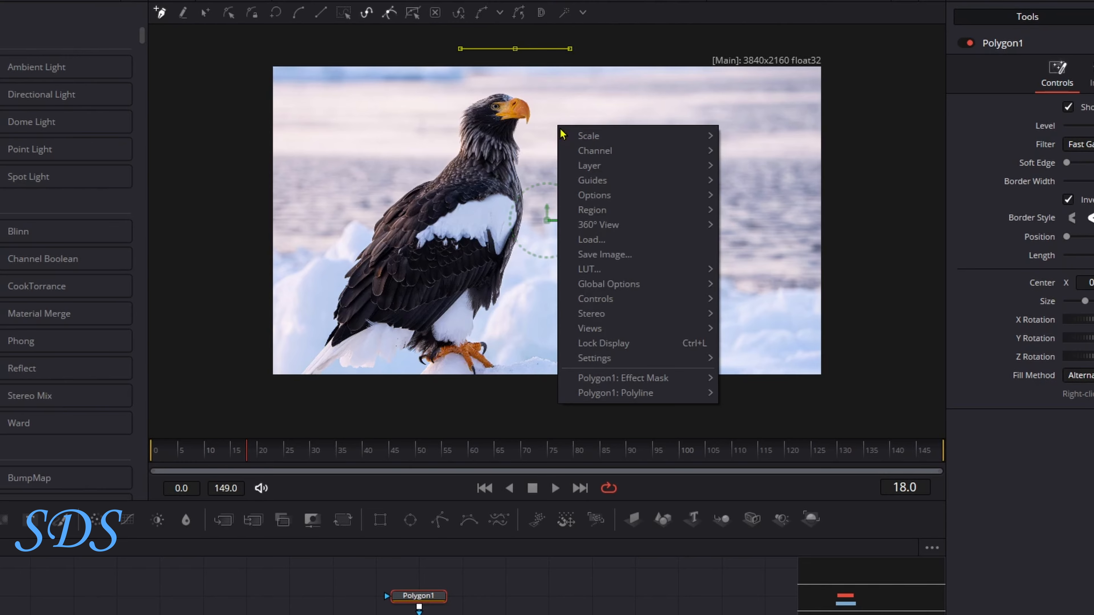
pyautogui.moveTo(604, 138)
pyautogui.click(732, 136)
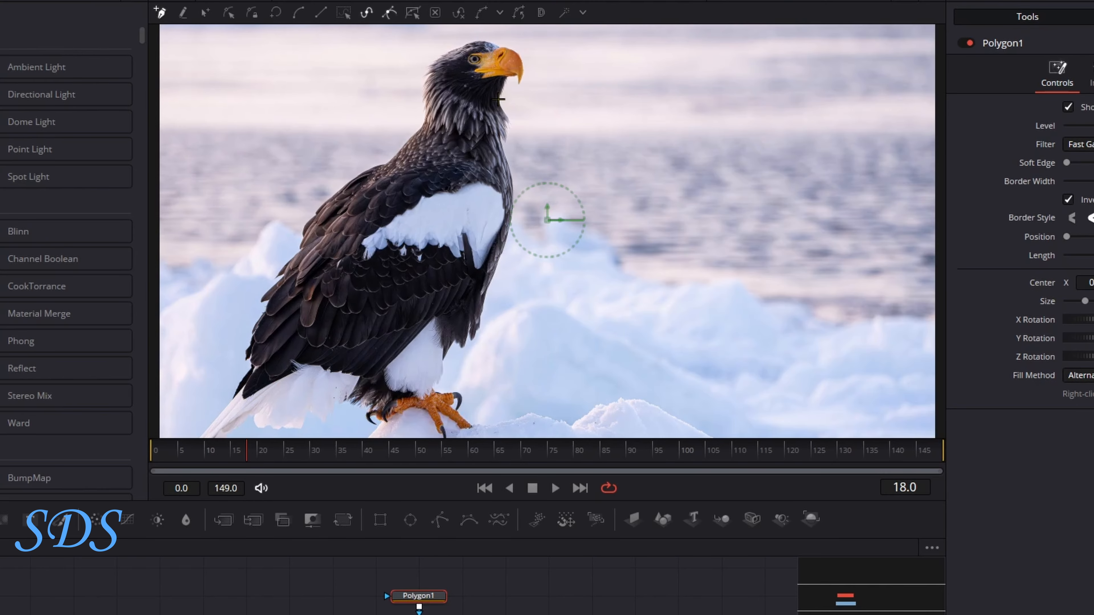
pyautogui.moveTo(499, 57); pyautogui.dragTo(499, 98)
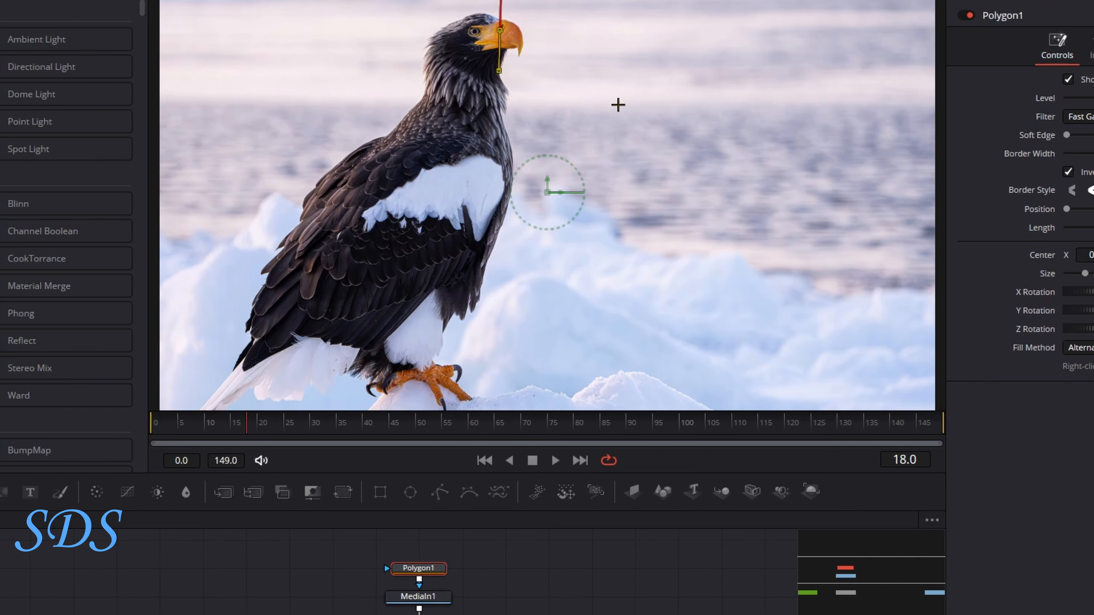
# Enable Roto Assist edge snapping on Polygon1's polyline
pyautogui.rightClick(618, 104)
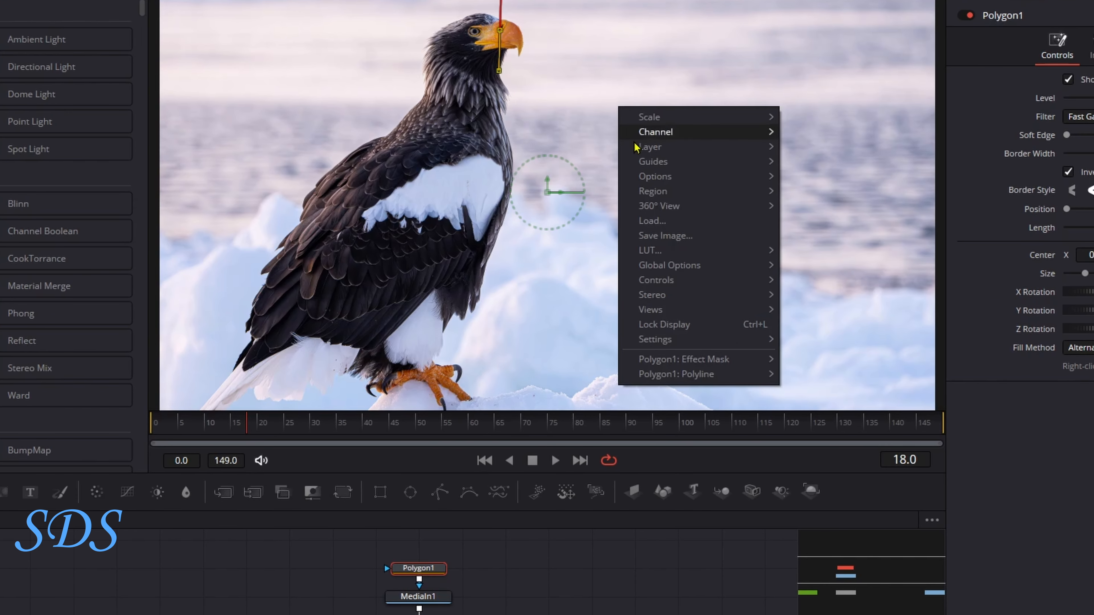
pyautogui.moveTo(653, 380)
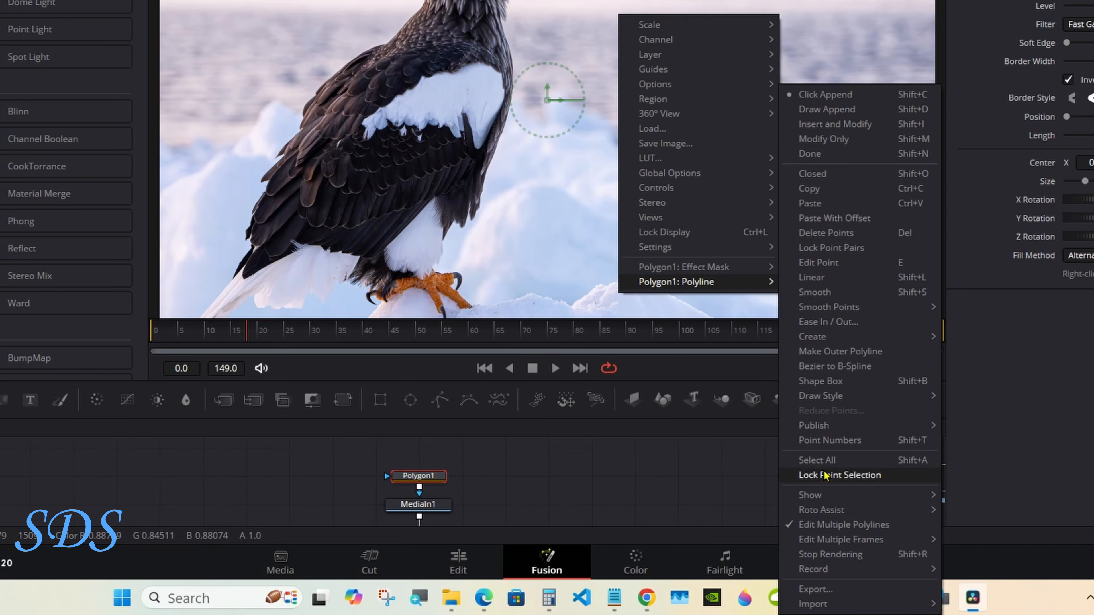
pyautogui.moveTo(863, 516)
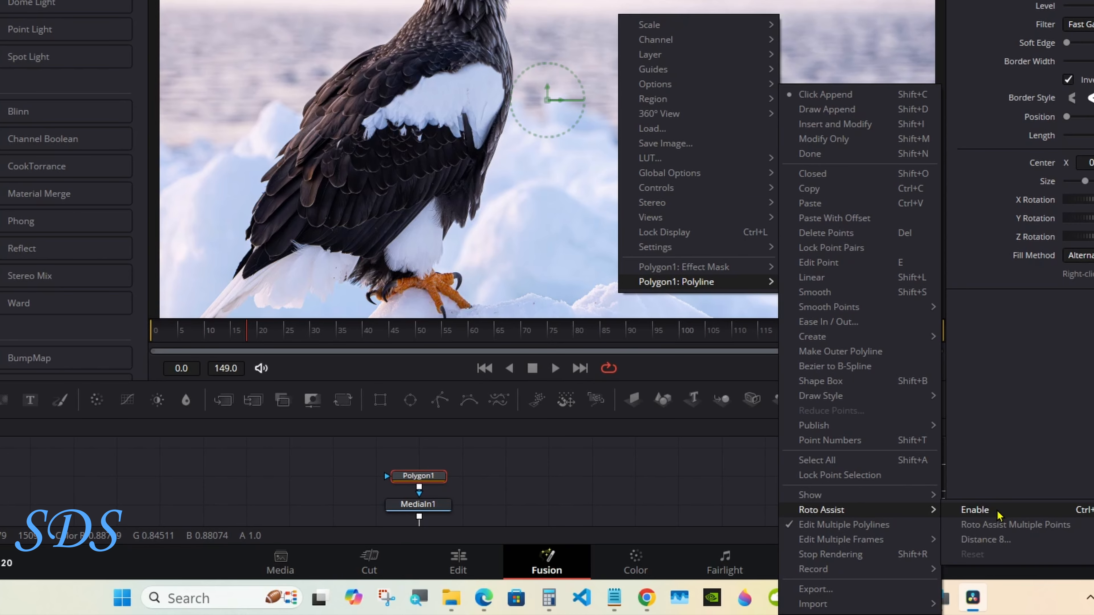
pyautogui.click(976, 510)
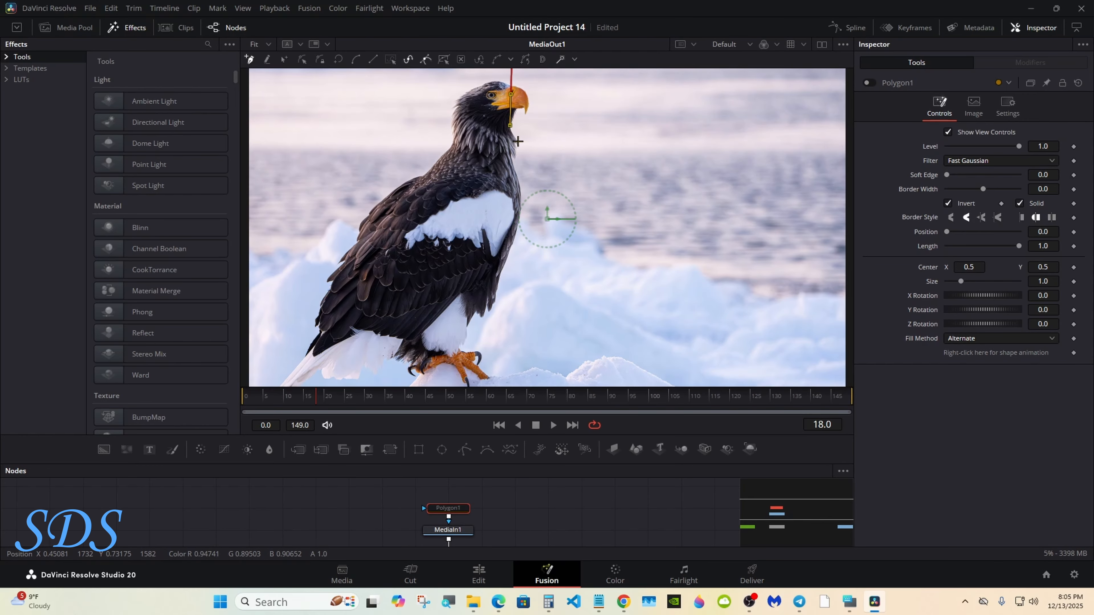
# Trace mask points down the eagle's neck and breast edge
pyautogui.click(517, 142)
pyautogui.click(512, 154)
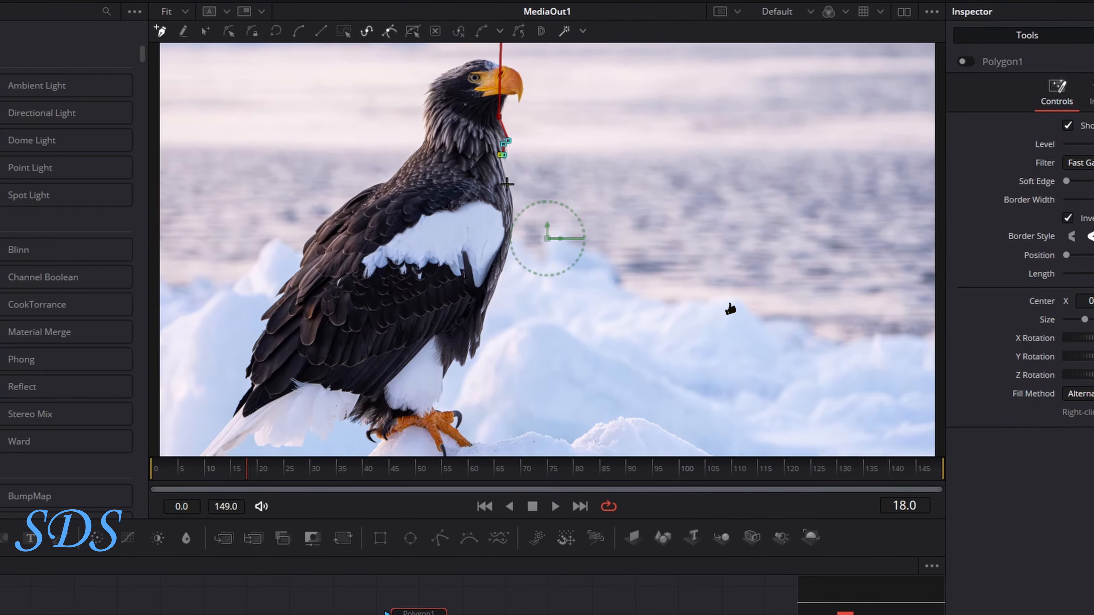
pyautogui.click(508, 185)
pyautogui.click(513, 212)
pyautogui.click(511, 236)
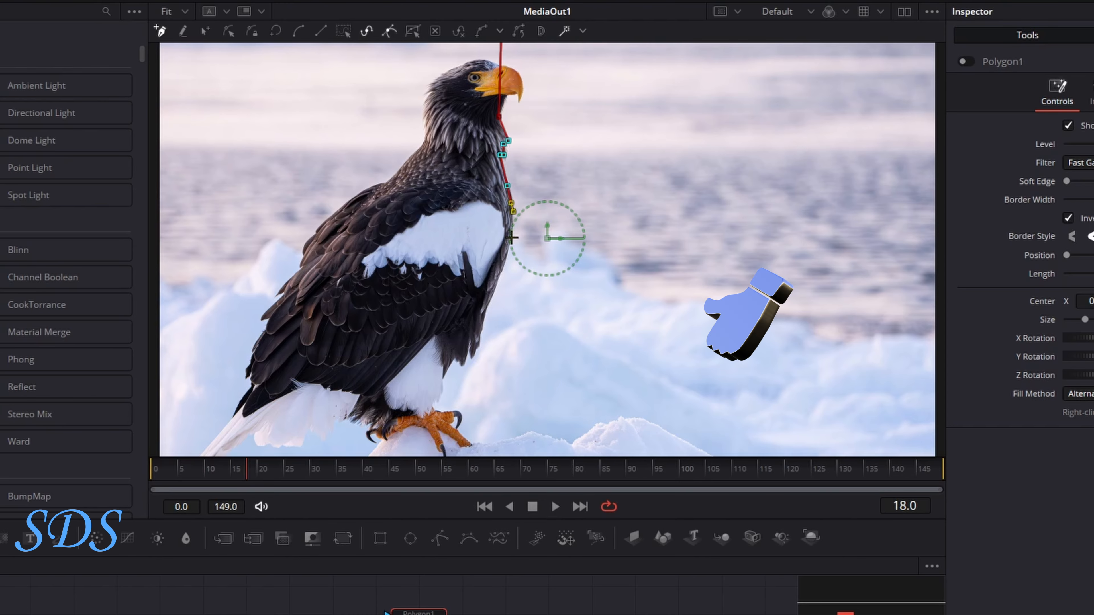
pyautogui.click(498, 272)
pyautogui.click(489, 296)
pyautogui.click(484, 320)
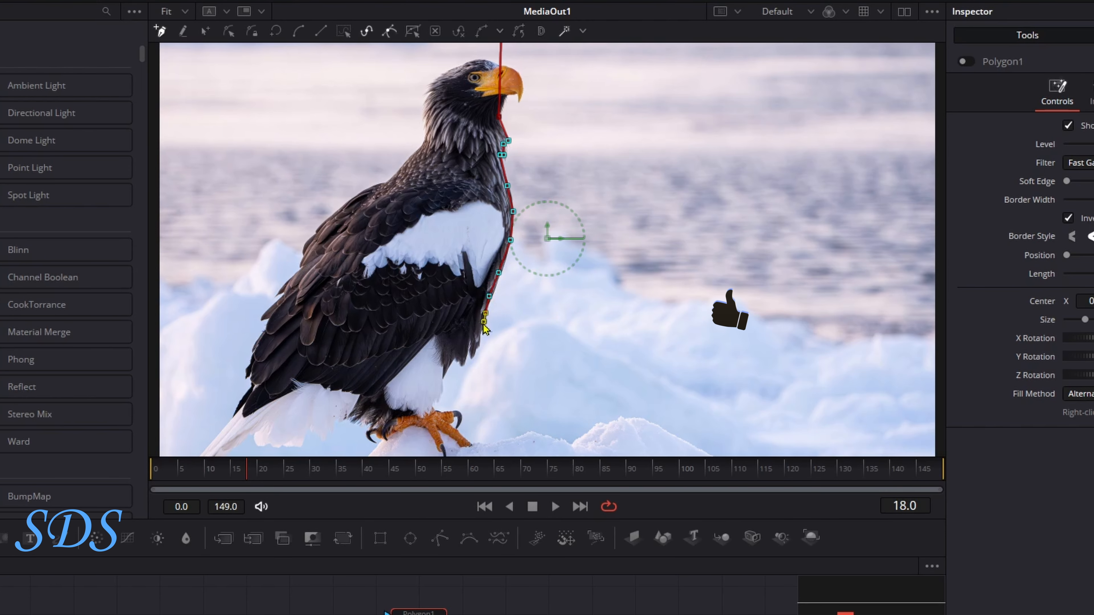
# Zoom out, close the polygon around the image's left side outside the frame, and select the front-edge points in Modify Only mode
pyautogui.rightClick(531, 329)
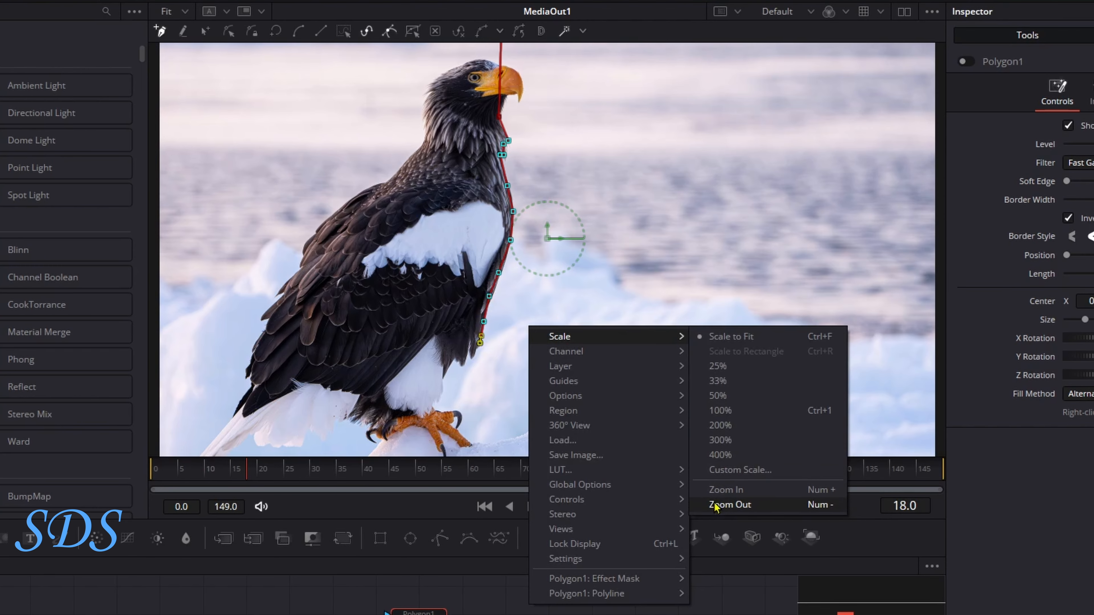
pyautogui.click(741, 504)
pyautogui.click(497, 378)
pyautogui.click(495, 411)
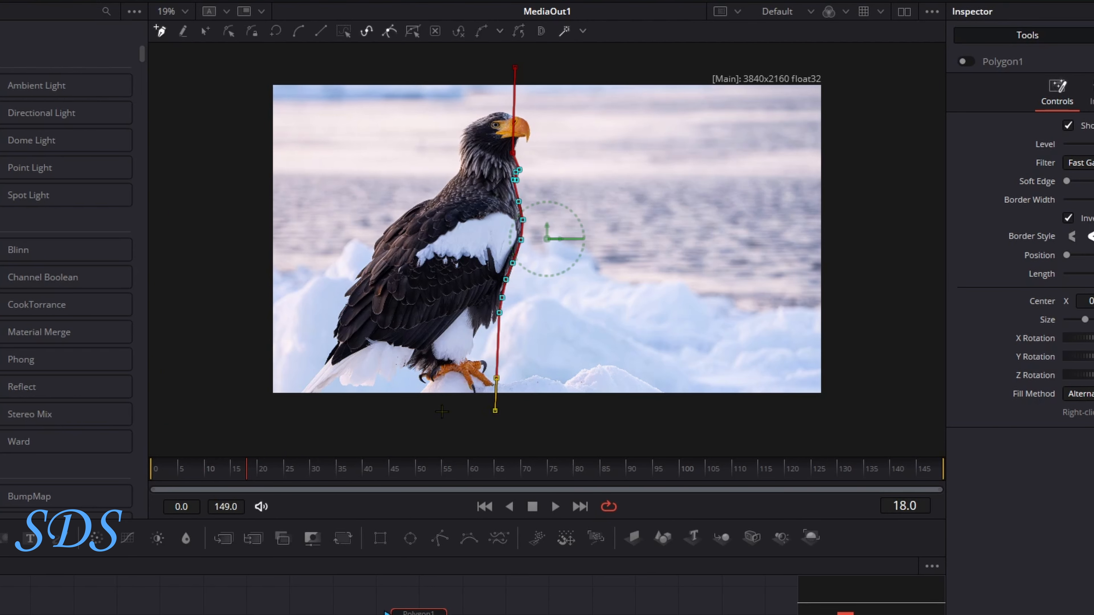
pyautogui.click(257, 408)
pyautogui.click(256, 68)
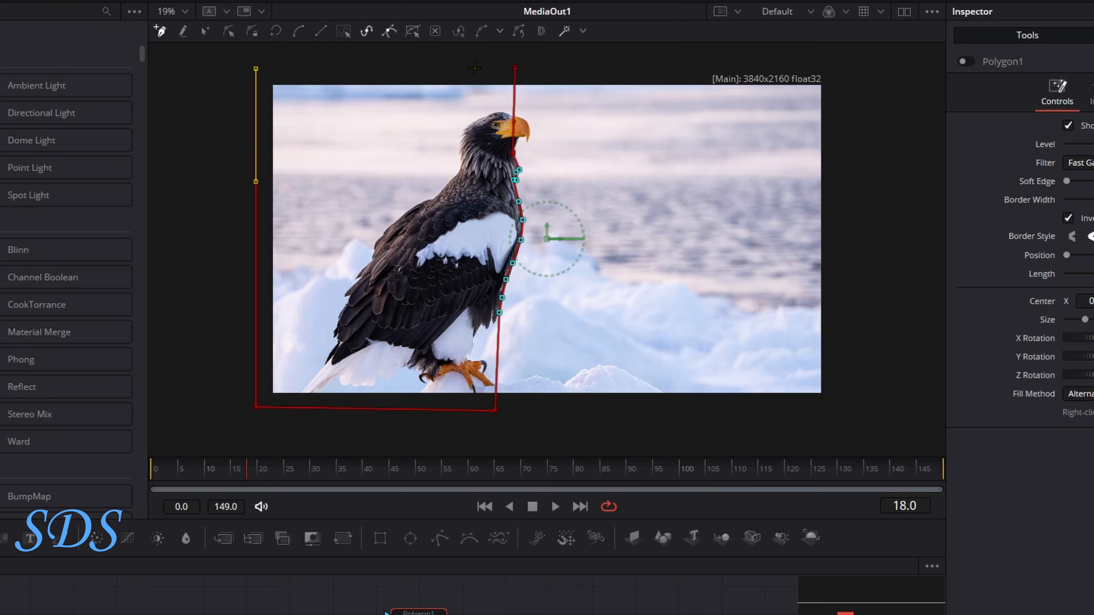
pyautogui.click(516, 67)
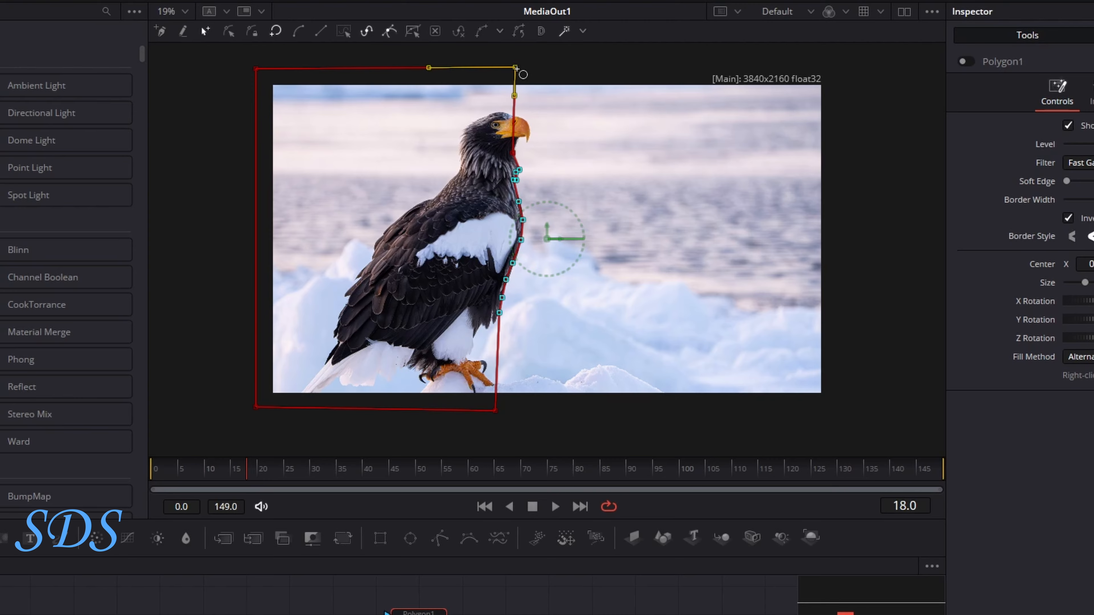
pyautogui.click(230, 33)
pyautogui.moveTo(451, 134); pyautogui.dragTo(582, 348)
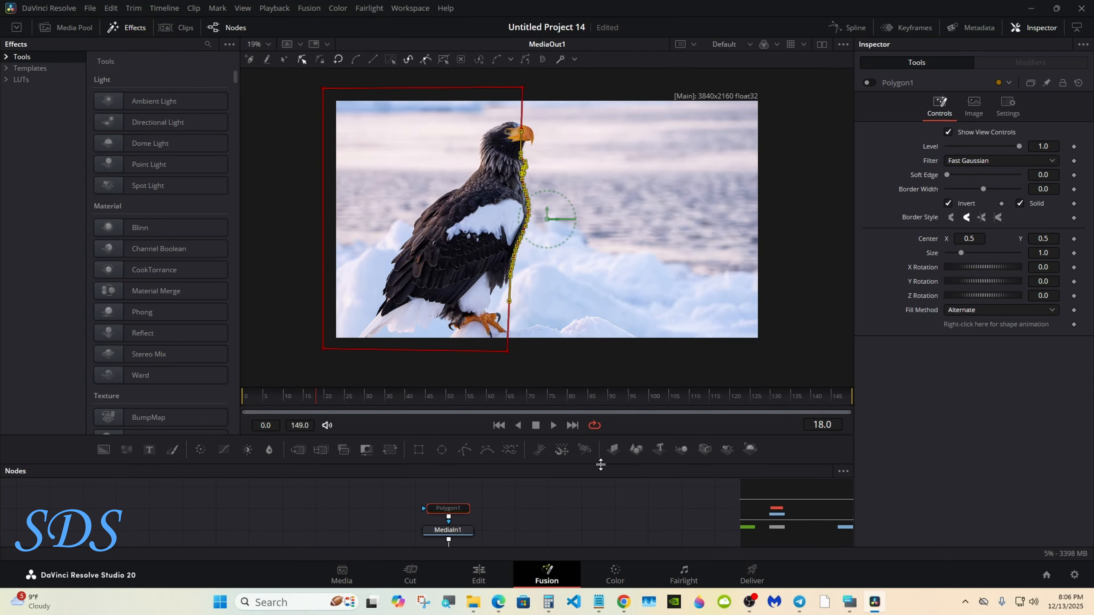
# Fit the viewer, turn off Roto Assist on Polygon1, and select the Polygon1 and MediaIn1 nodes
pyautogui.rightClick(601, 257)
pyautogui.click(741, 261)
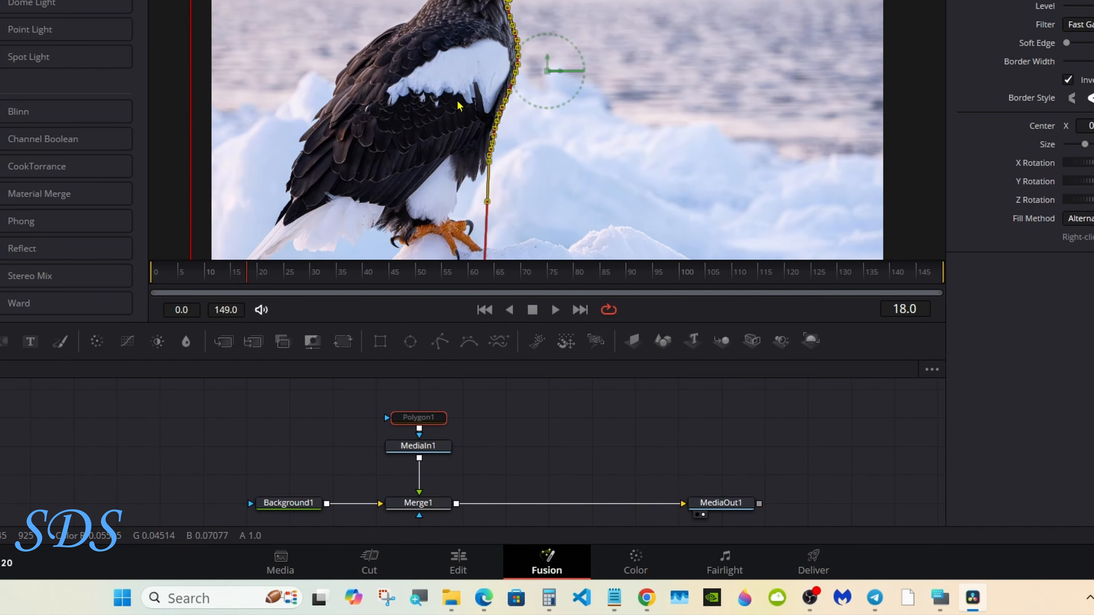
pyautogui.rightClick(478, 220)
pyautogui.moveTo(563, 370)
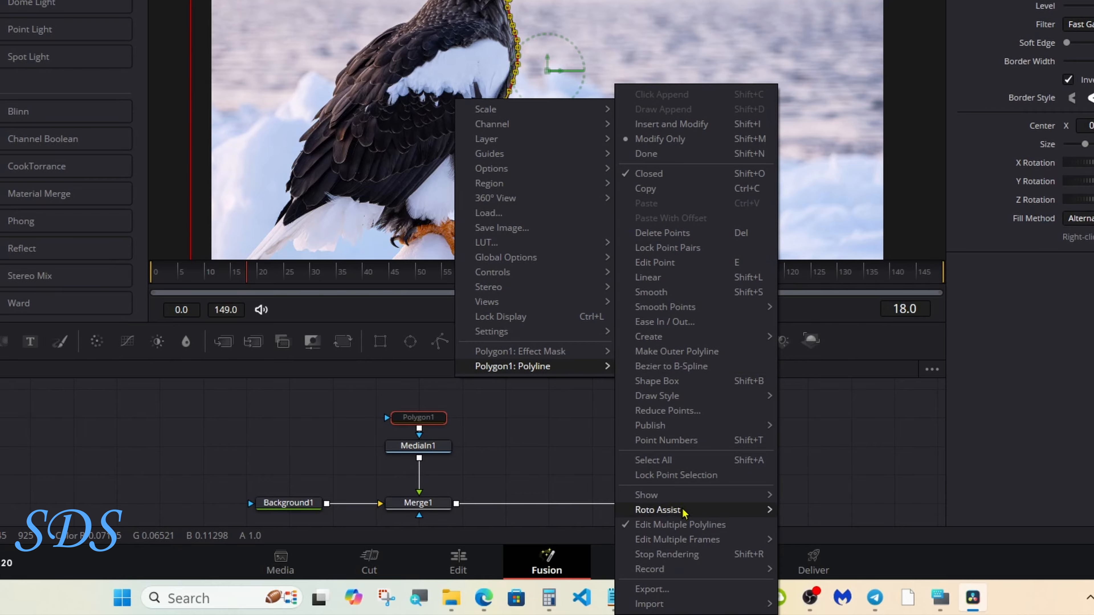
pyautogui.moveTo(710, 513)
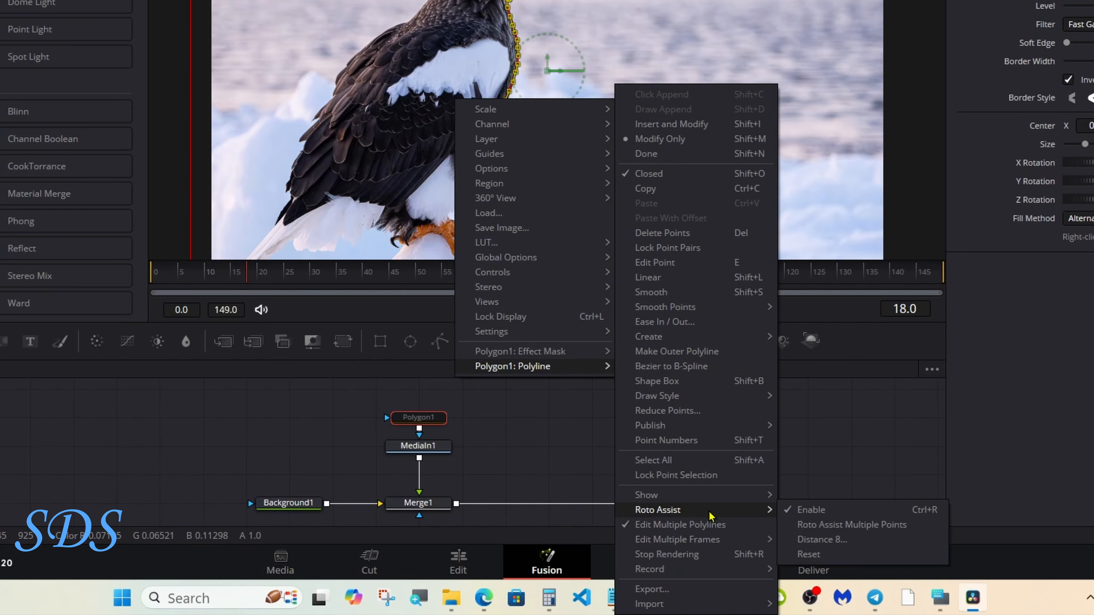
pyautogui.click(871, 514)
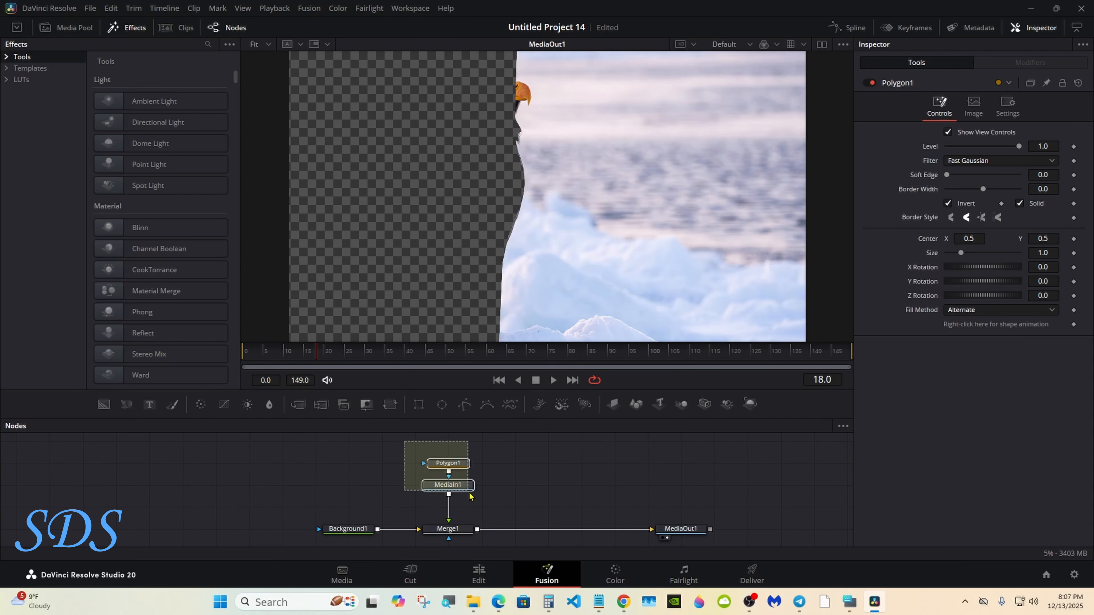
pyautogui.moveTo(470, 497); pyautogui.dragTo(470, 497)
# Copy and paste Polygon1 and MediaIn1, then connect Merge1's output into the new Merge2
pyautogui.rightClick(457, 492)
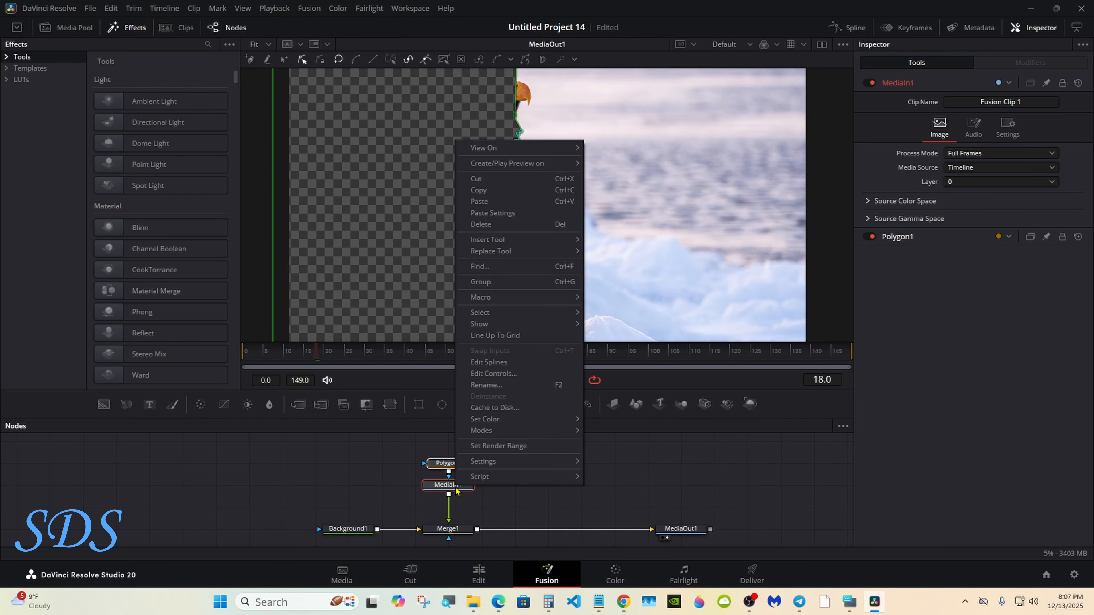
pyautogui.click(500, 191)
pyautogui.click(608, 507)
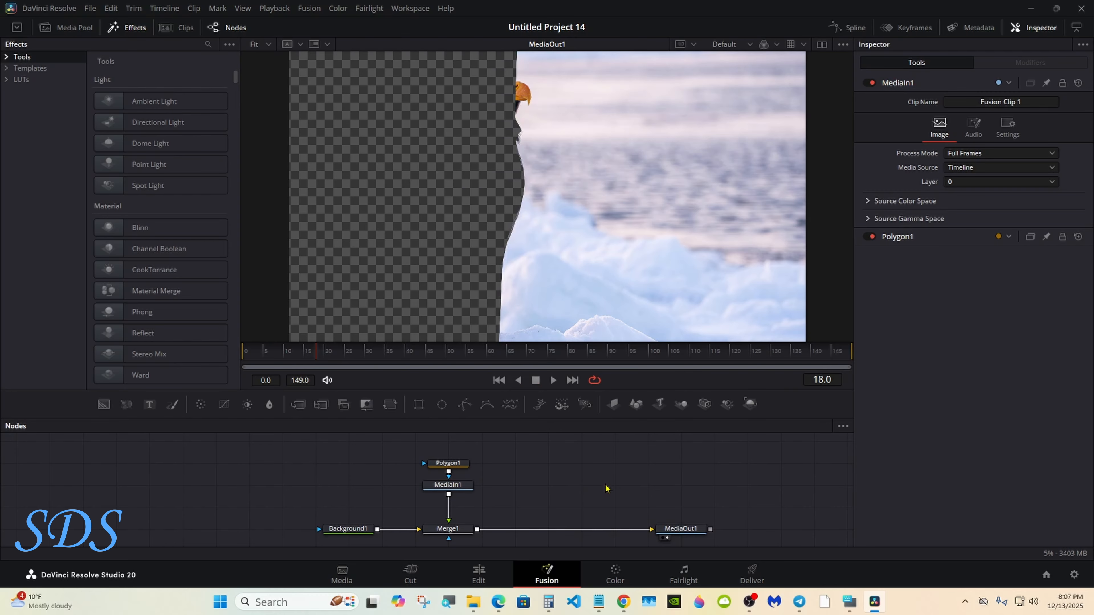
pyautogui.rightClick(606, 489)
pyautogui.click(628, 463)
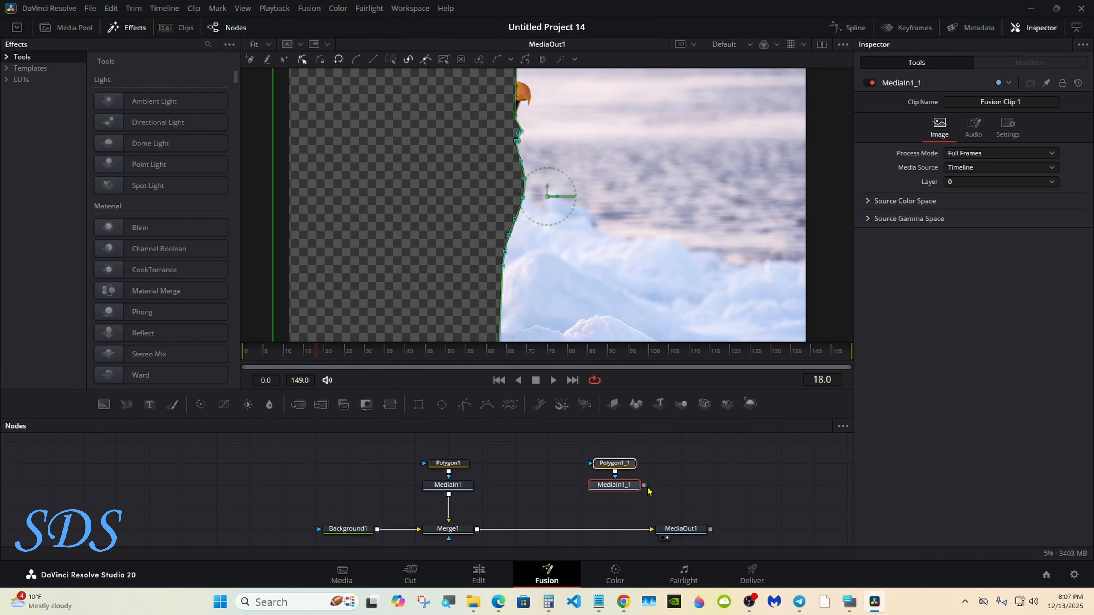
pyautogui.moveTo(586, 529); pyautogui.dragTo(479, 535)
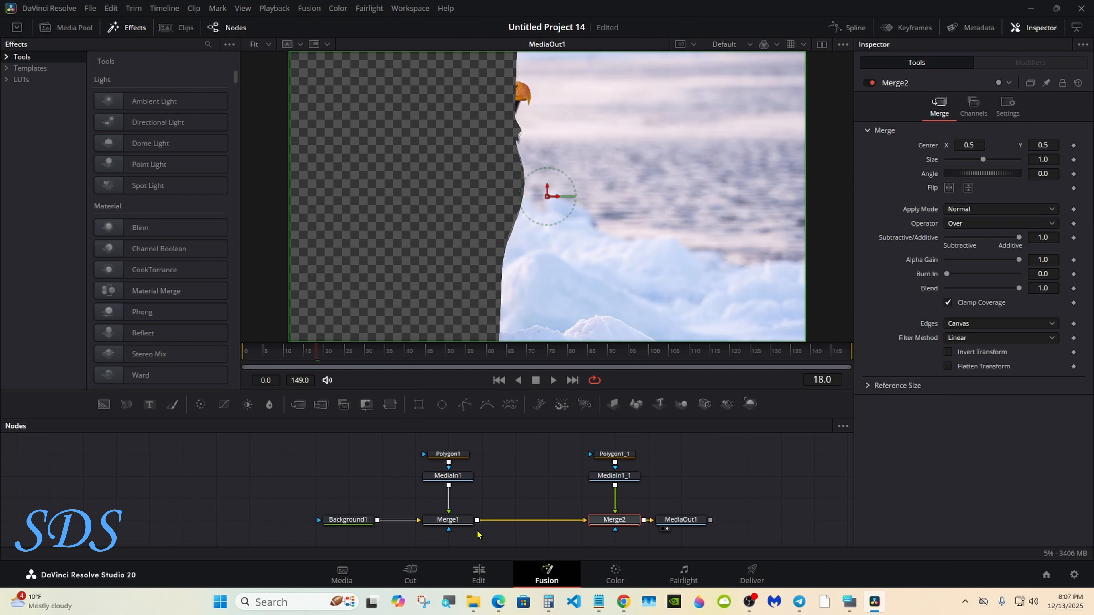
# Uncheck Invert on Polygon1_1 to restore the eagle, and add a Text1 node
pyautogui.click(626, 456)
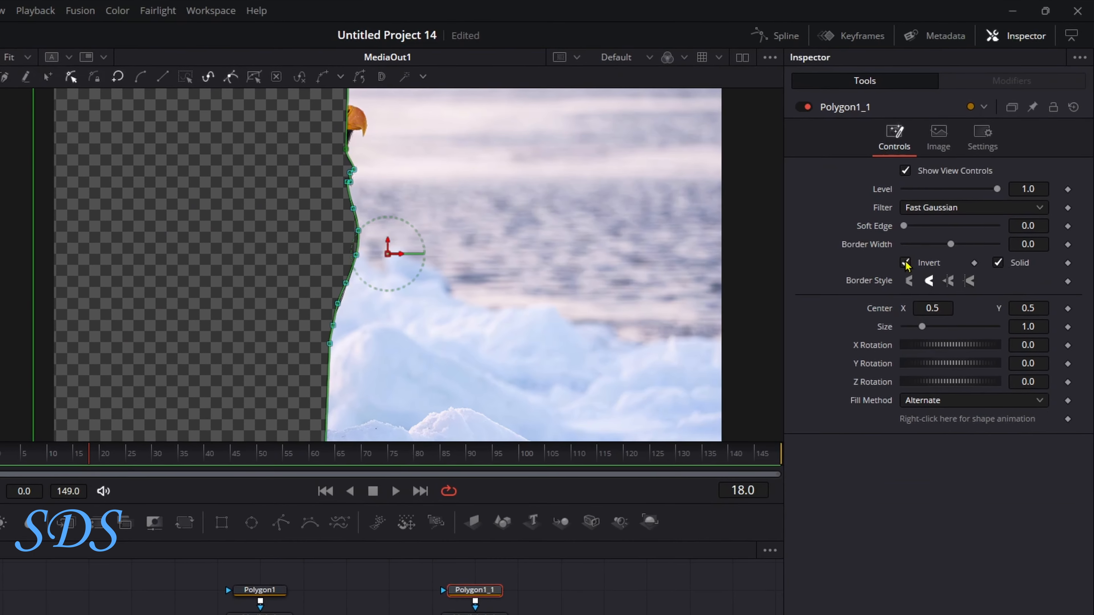
pyautogui.click(948, 204)
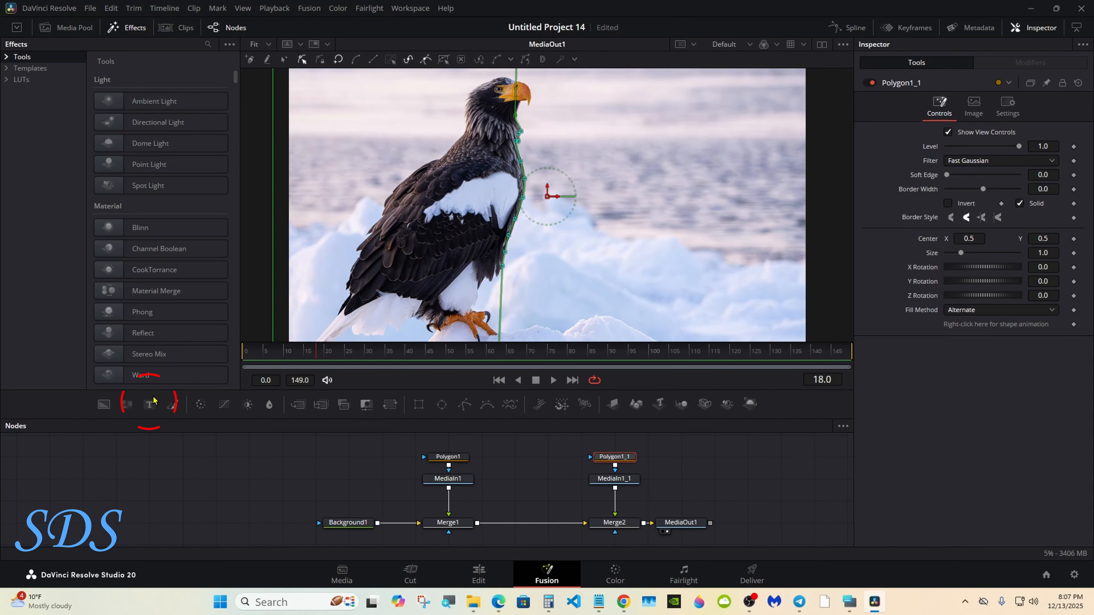
pyautogui.moveTo(151, 403); pyautogui.dragTo(515, 458)
# Merge Text1 between Merge1 and Merge2 through a new Merge3 node
pyautogui.click(849, 602)
pyautogui.moveTo(772, 437); pyautogui.dragTo(752, 436)
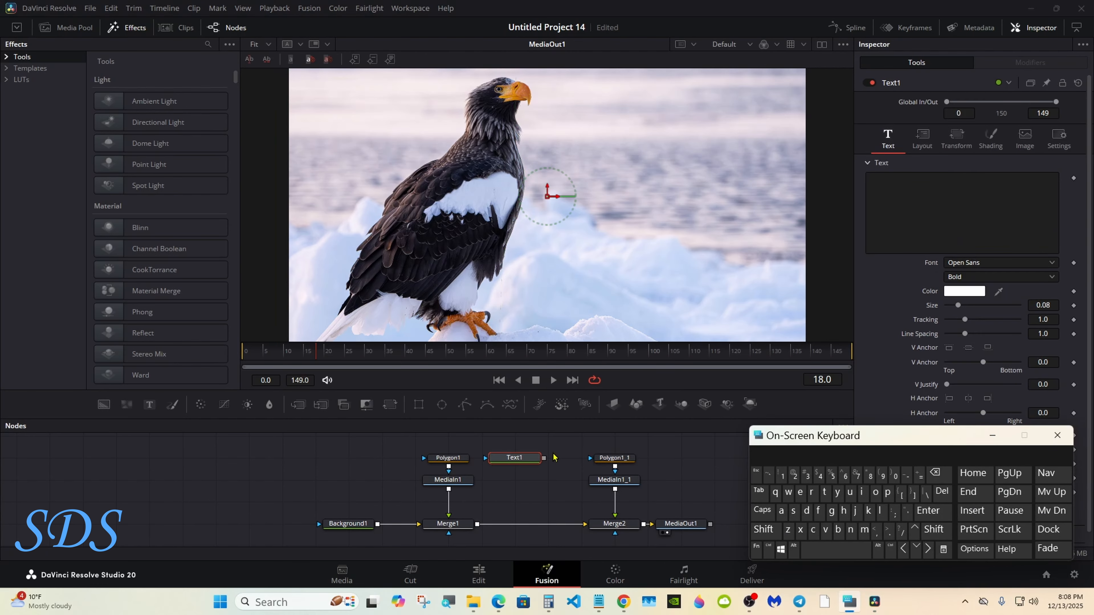
pyautogui.moveTo(544, 457); pyautogui.dragTo(513, 523)
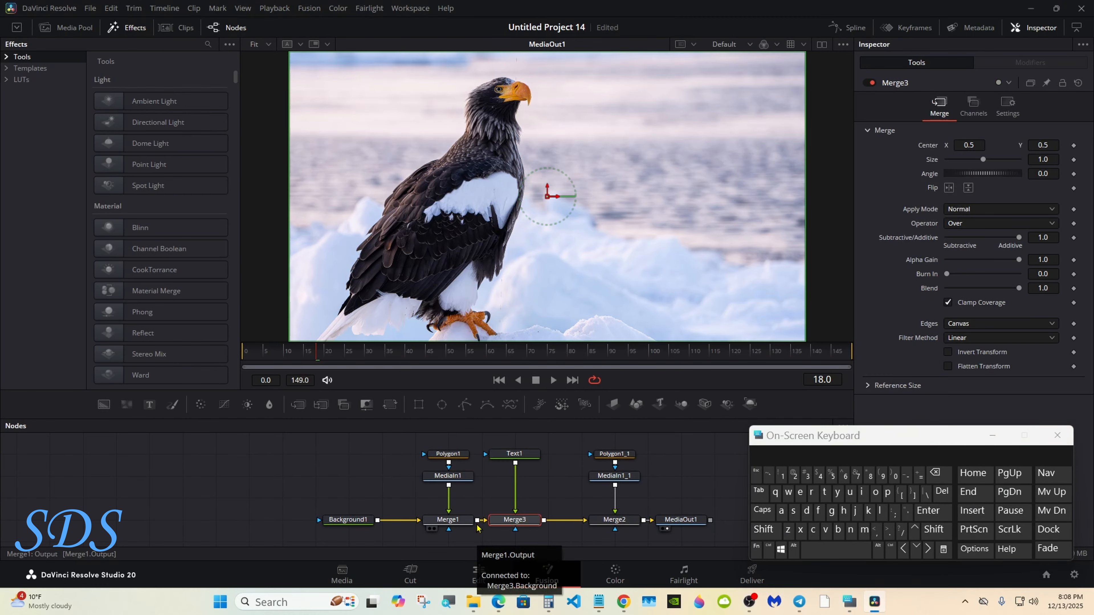
pyautogui.click(525, 455)
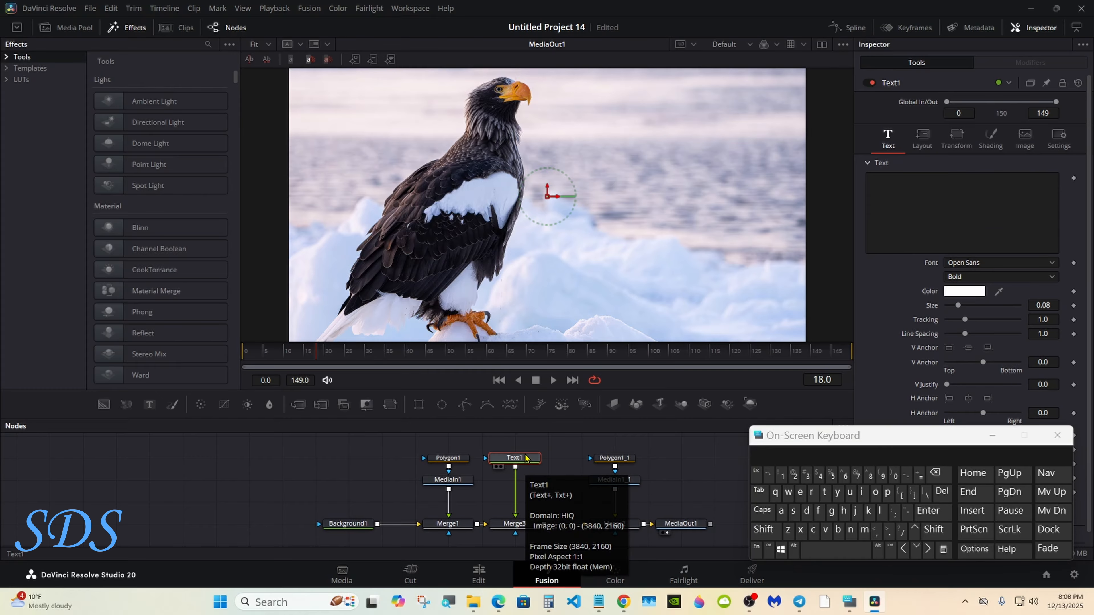
# Type the title 'Steller's Sea Eagle' into Text1's text box
pyautogui.click(961, 211)
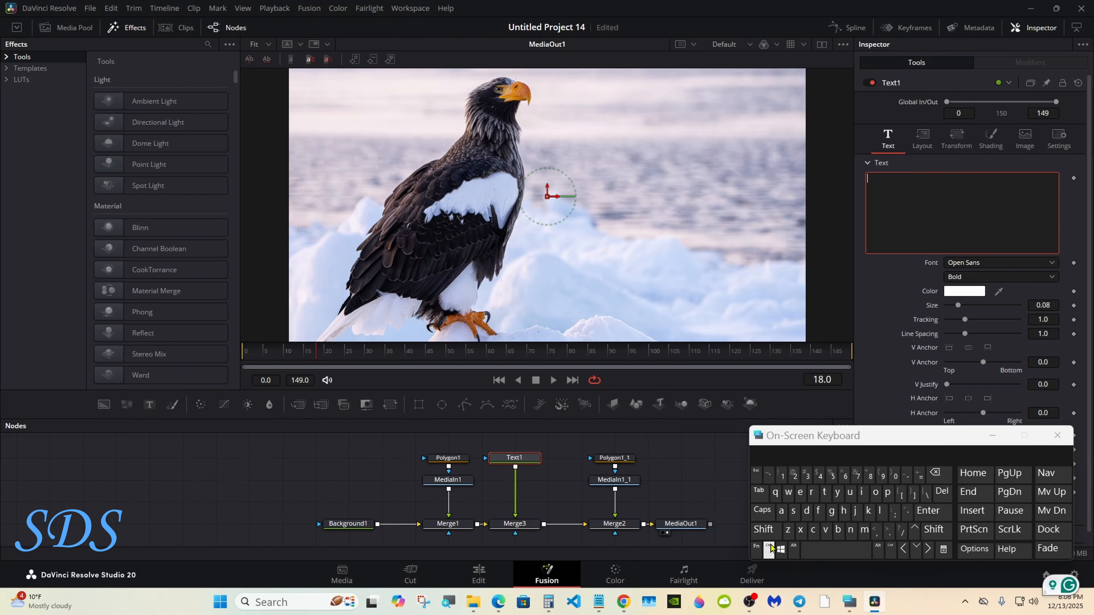
pyautogui.click(766, 529)
pyautogui.click(793, 512)
pyautogui.click(825, 492)
pyautogui.click(800, 492)
pyautogui.click(881, 511)
pyautogui.click(881, 511)
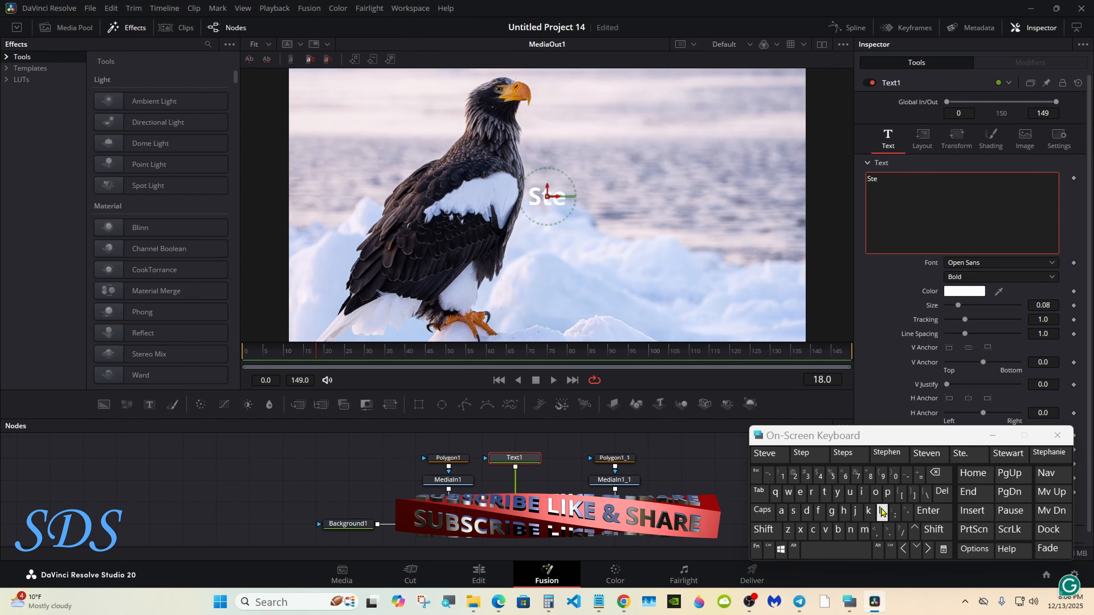
pyautogui.click(801, 494)
pyautogui.click(812, 492)
pyautogui.click(906, 511)
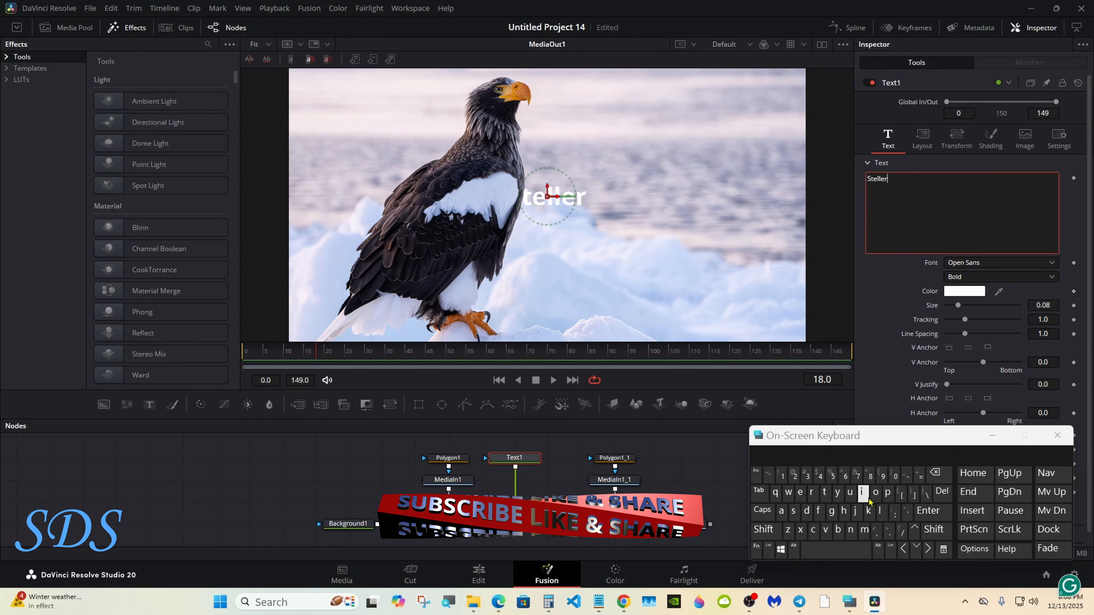
pyautogui.click(794, 511)
pyautogui.click(836, 550)
pyautogui.click(764, 529)
pyautogui.click(793, 512)
pyautogui.click(800, 492)
pyautogui.click(781, 512)
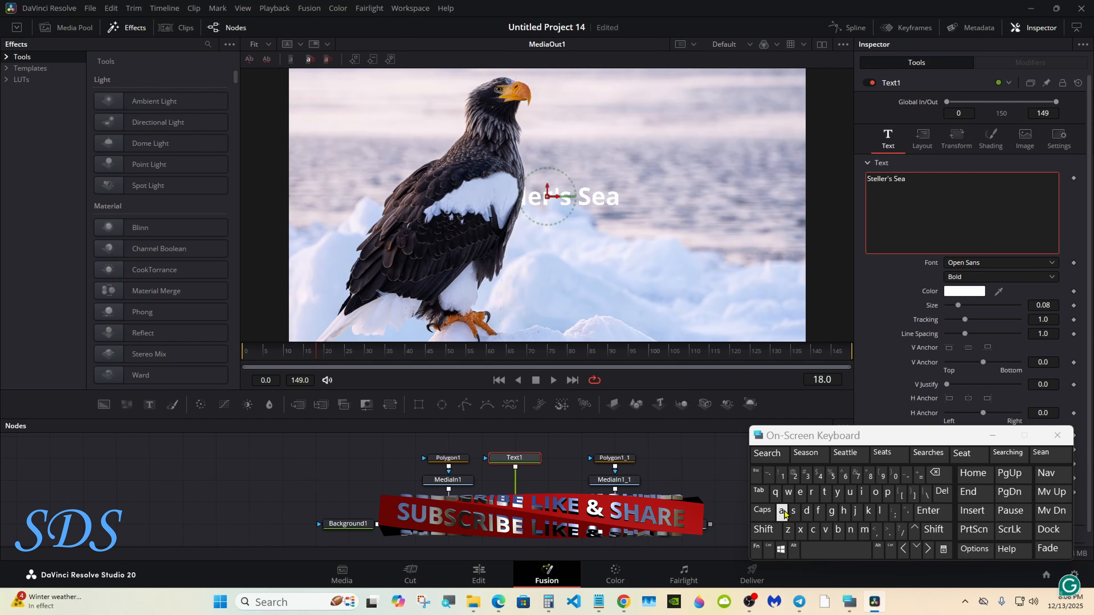
pyautogui.click(836, 550)
pyautogui.click(763, 530)
pyautogui.click(800, 492)
pyautogui.click(781, 512)
pyautogui.click(831, 512)
pyautogui.click(880, 510)
pyautogui.click(799, 492)
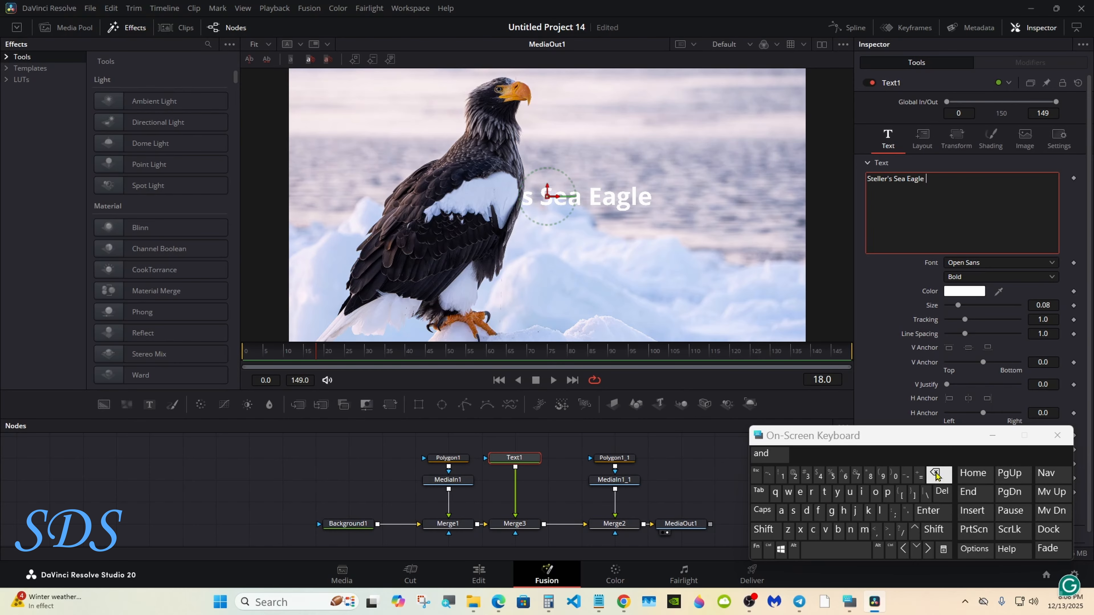
# Colour the title with the beak's orange, set Center X to 0.542, and enlarge it to size 0.081
pyautogui.moveTo(888, 436); pyautogui.dragTo(708, 469)
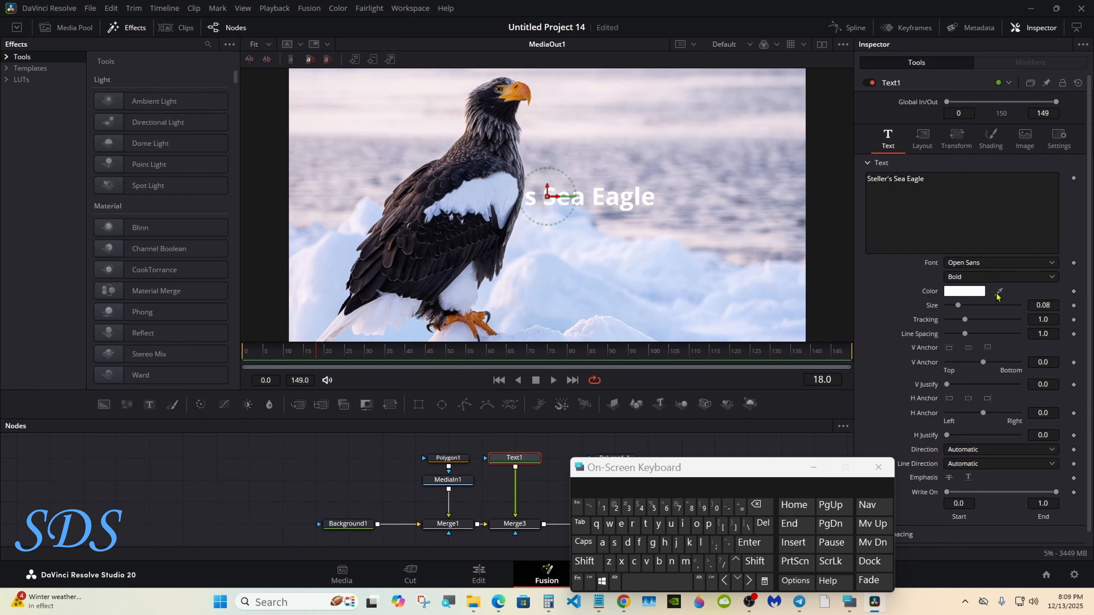
pyautogui.moveTo(999, 291); pyautogui.dragTo(528, 92)
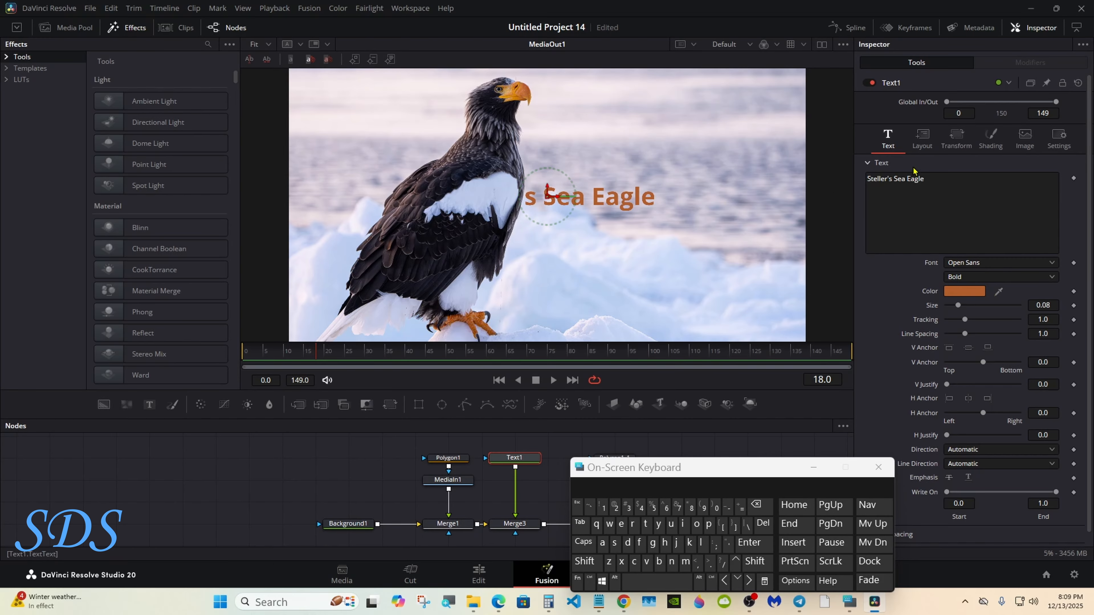
pyautogui.click(922, 138)
pyautogui.moveTo(969, 192)
pyautogui.mouseDown()
pyautogui.moveTo(1077, 192)
pyautogui.moveTo(963, 192)
pyautogui.mouseUp()
pyautogui.click(887, 138)
pyautogui.moveTo(1043, 303); pyautogui.dragTo(1060, 303)
# Enable a black outline on the title with thickness about 0.0283
pyautogui.click(991, 138)
pyautogui.click(965, 177)
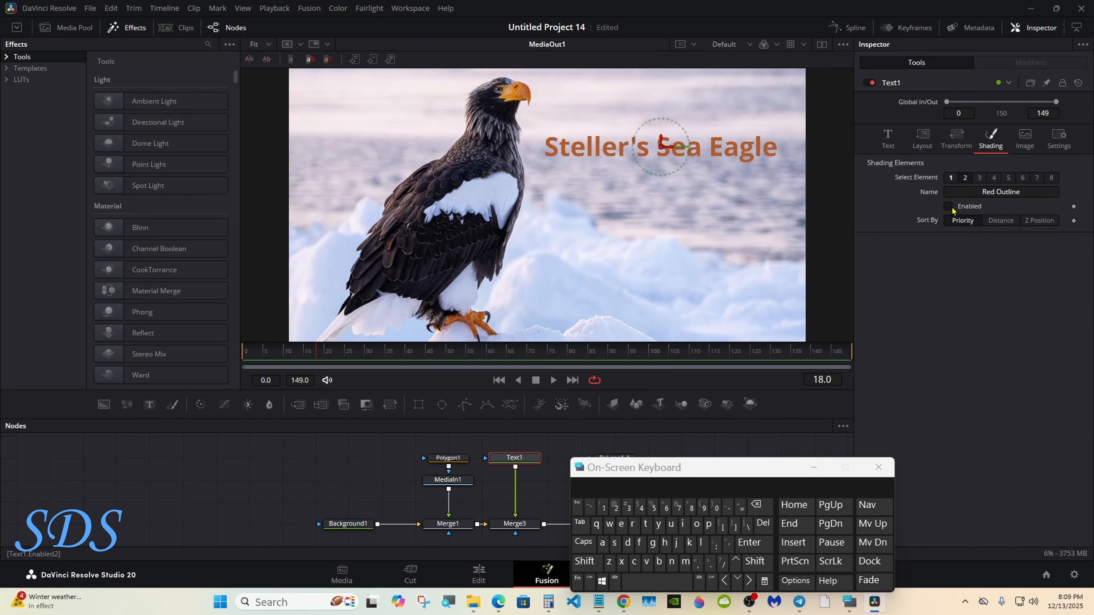
pyautogui.click(948, 411)
pyautogui.click(974, 483)
pyautogui.click(948, 411)
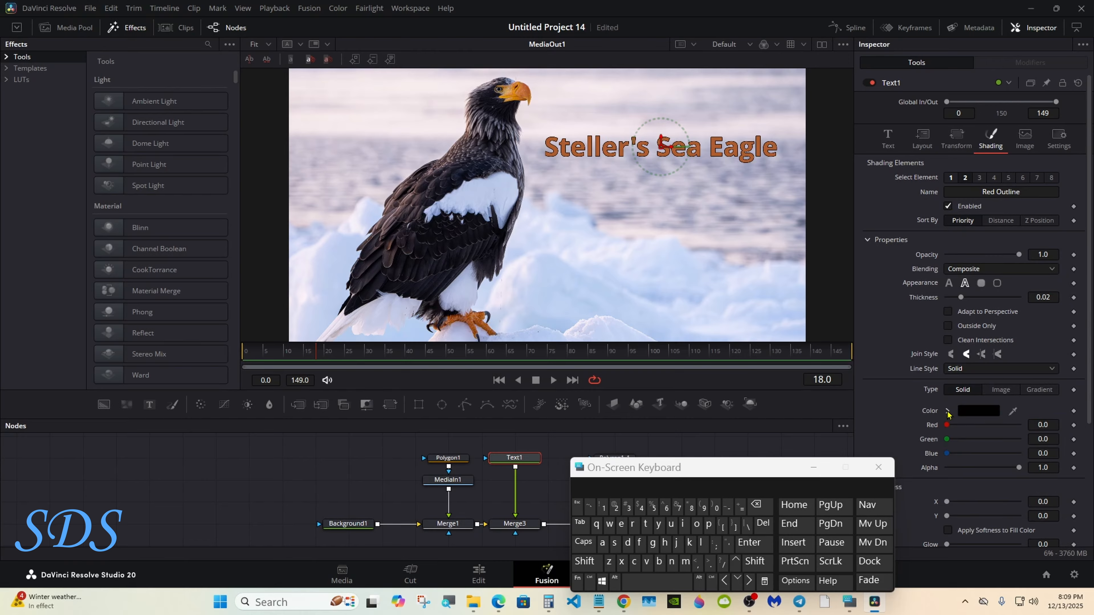
pyautogui.moveTo(961, 298); pyautogui.dragTo(969, 301)
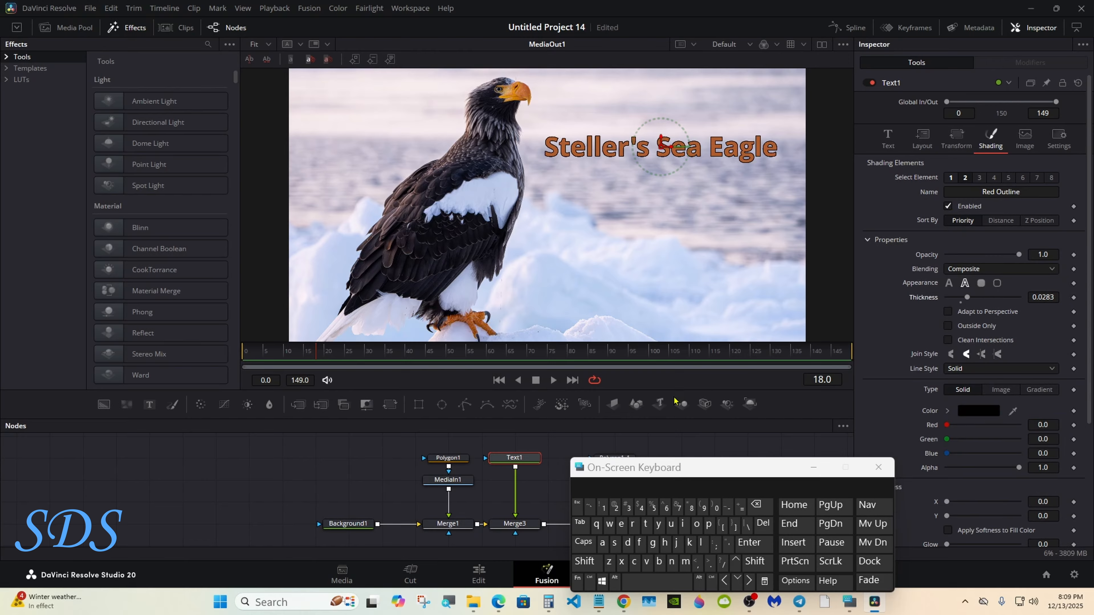
pyautogui.moveTo(642, 465); pyautogui.dragTo(775, 433)
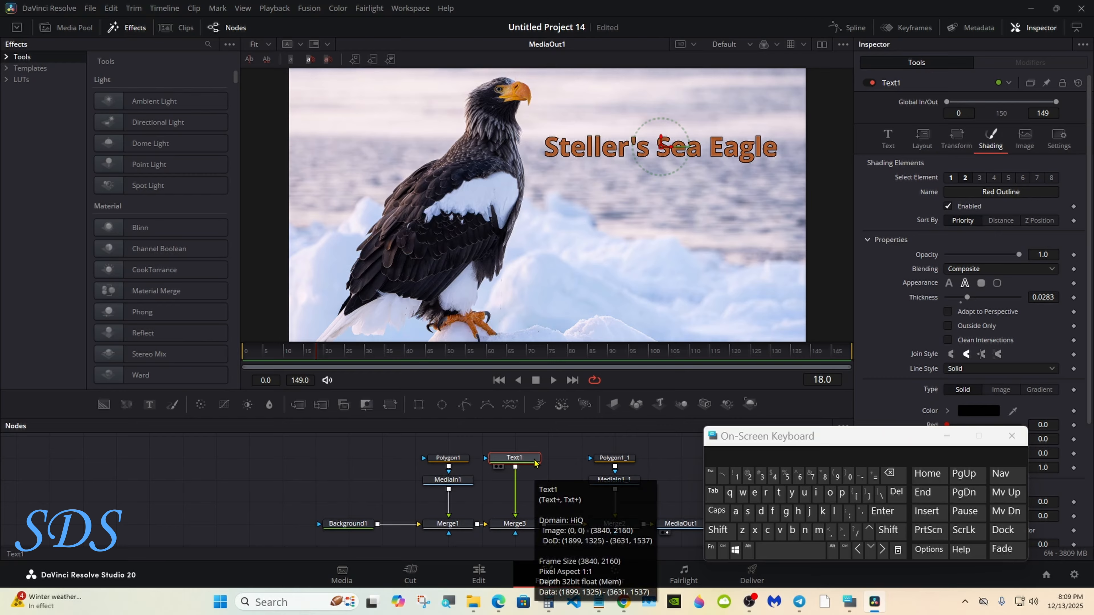
# Insert a Drop Shadow node between Text1 and Merge3, then reselect Text1
pyautogui.click(717, 531)
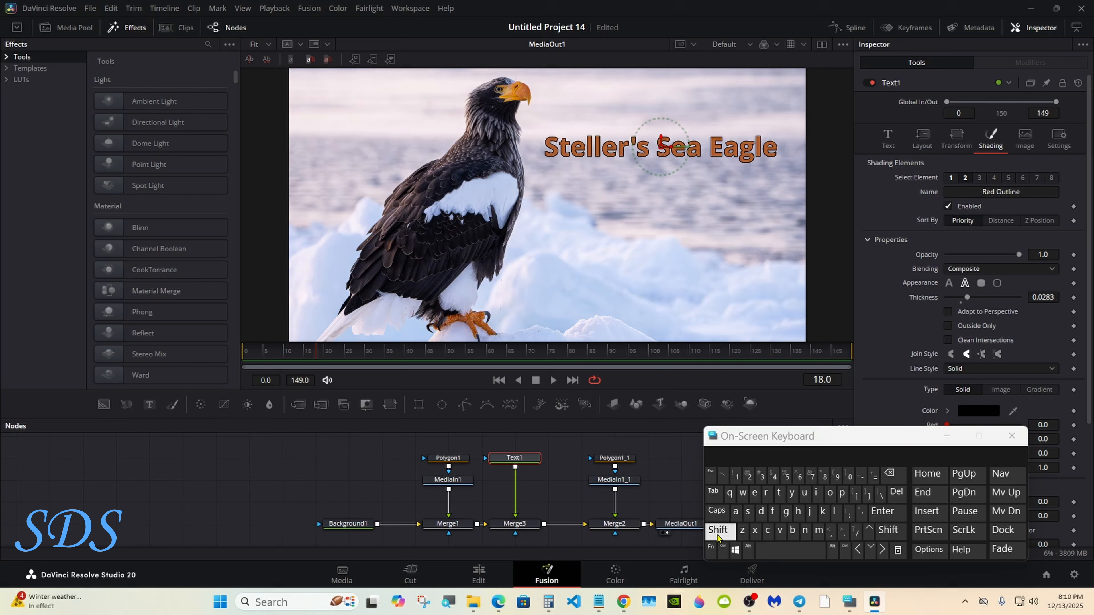
pyautogui.click(764, 551)
pyautogui.click(761, 512)
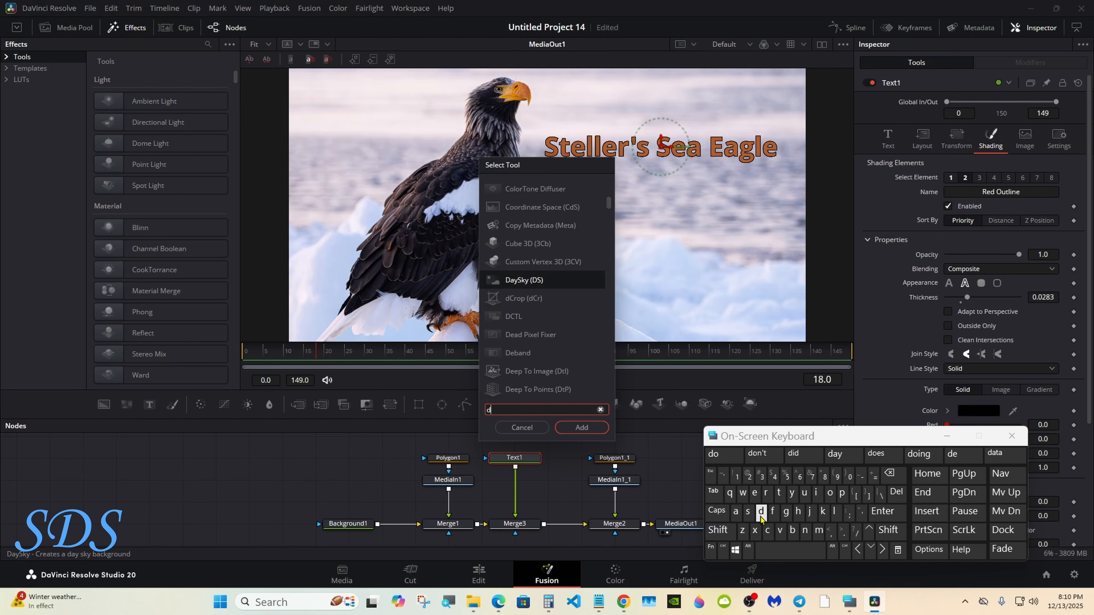
pyautogui.click(766, 493)
pyautogui.click(831, 493)
pyautogui.click(842, 493)
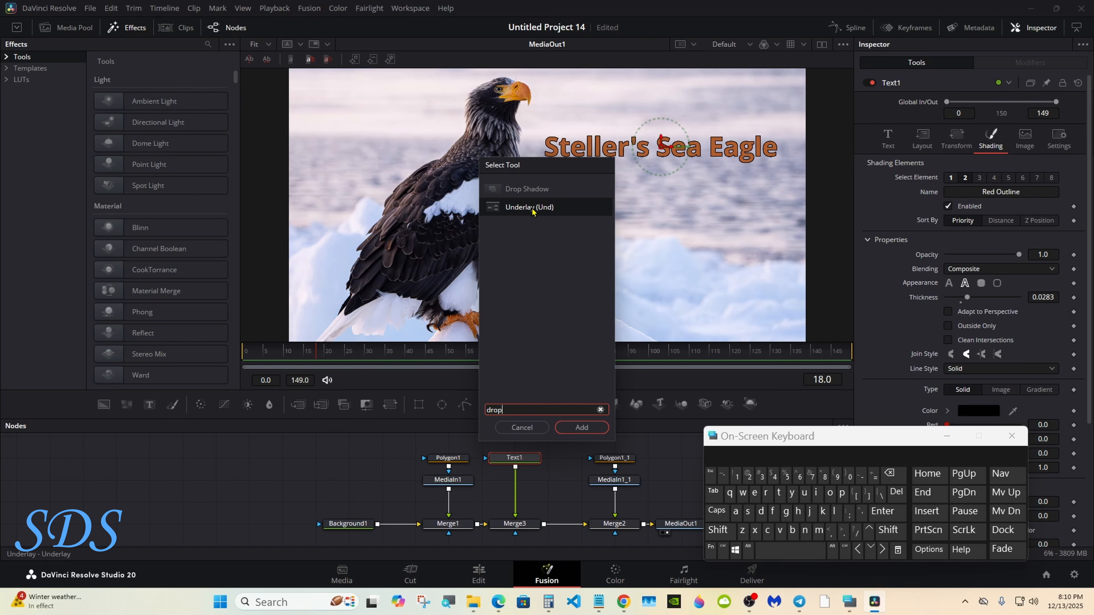
pyautogui.click(527, 190)
pyautogui.click(574, 433)
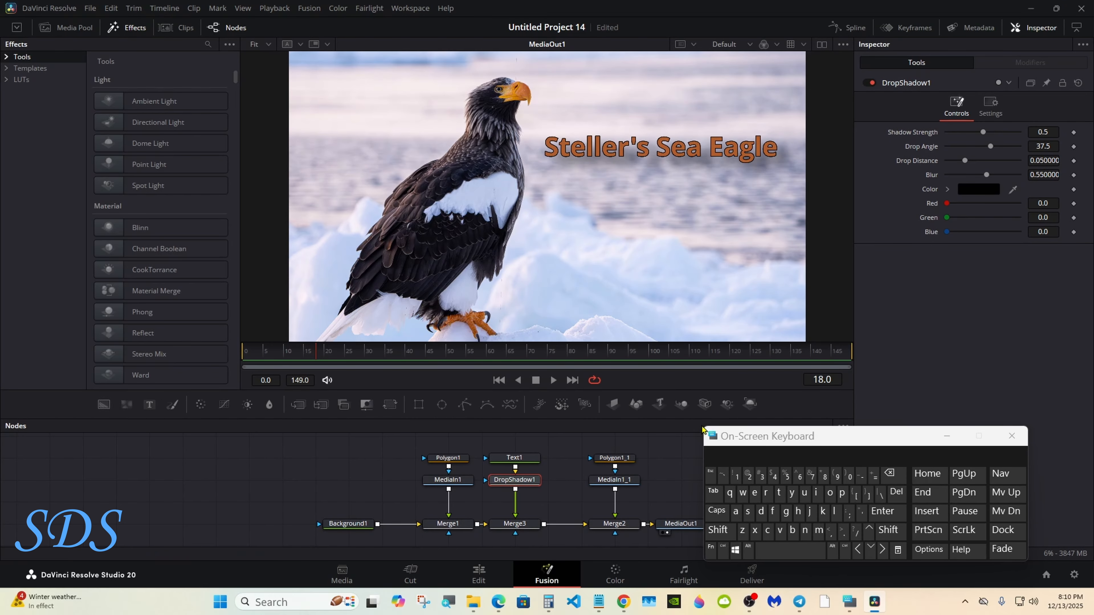
pyautogui.moveTo(720, 443); pyautogui.dragTo(716, 462)
pyautogui.click(534, 460)
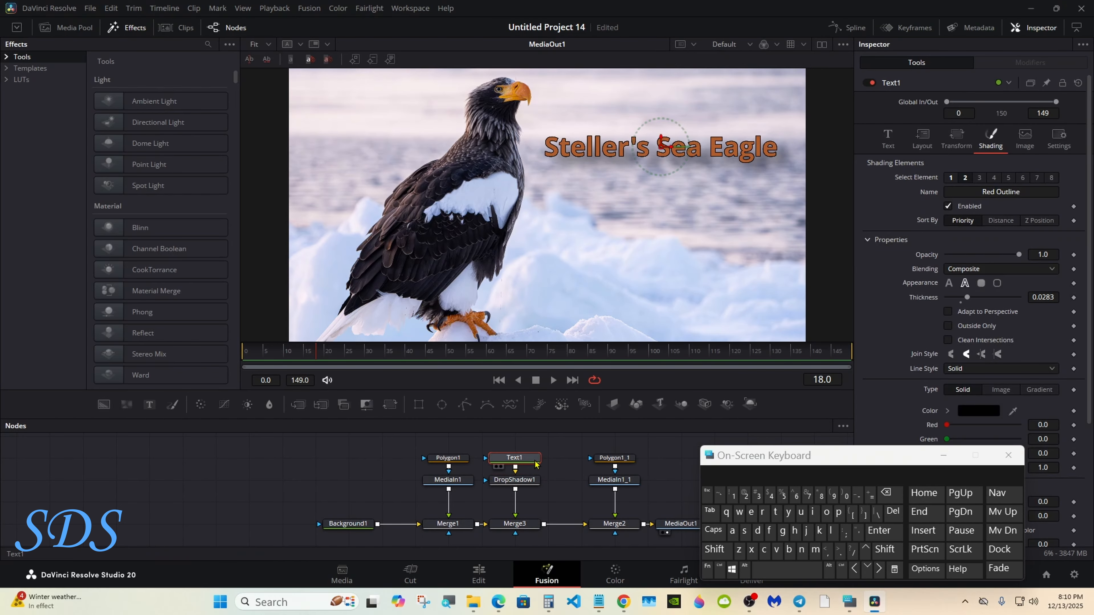
# Keyframe the title's Center position at frame 60
pyautogui.click(921, 138)
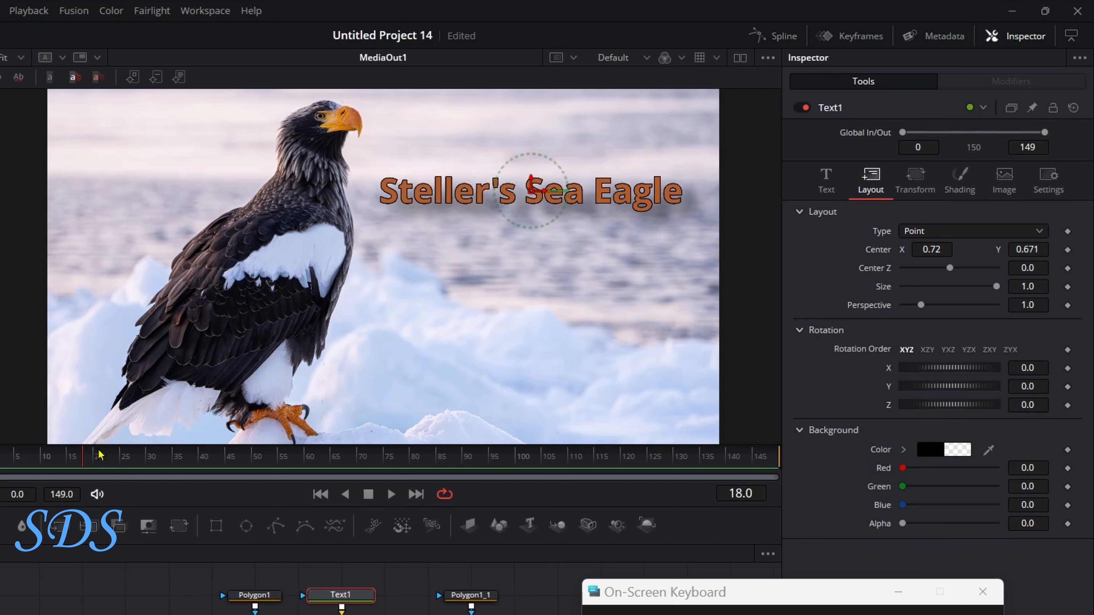
pyautogui.moveTo(98, 458); pyautogui.dragTo(263, 461)
pyautogui.moveTo(263, 462); pyautogui.dragTo(314, 466)
pyautogui.click(1067, 250)
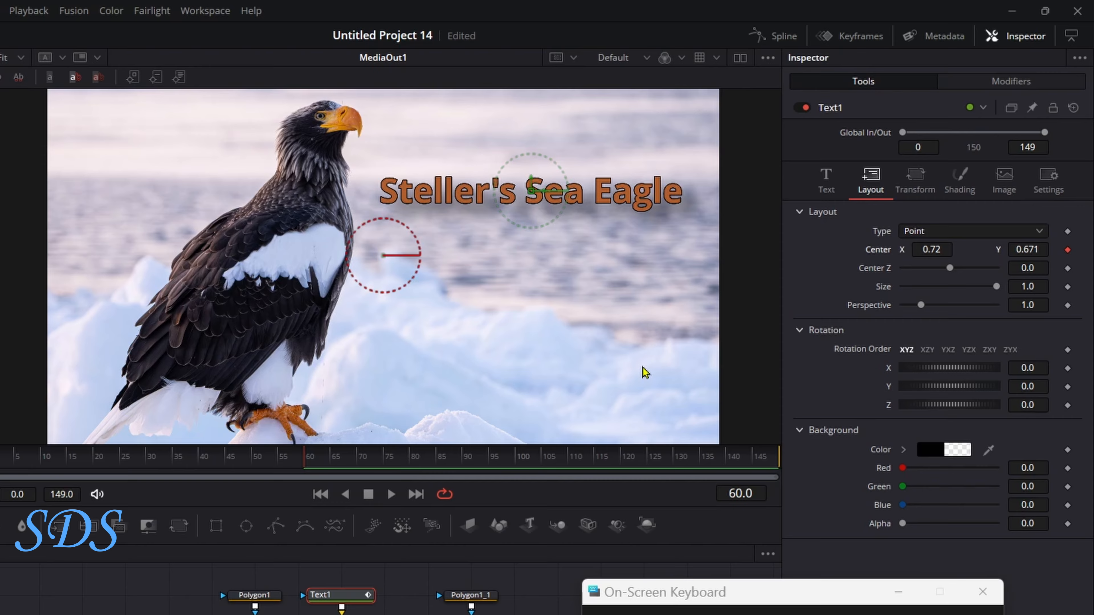
# At frame 0, set the title's Center X to -0.5 so it starts off-screen left
pyautogui.moveTo(172, 462); pyautogui.dragTo(3, 463)
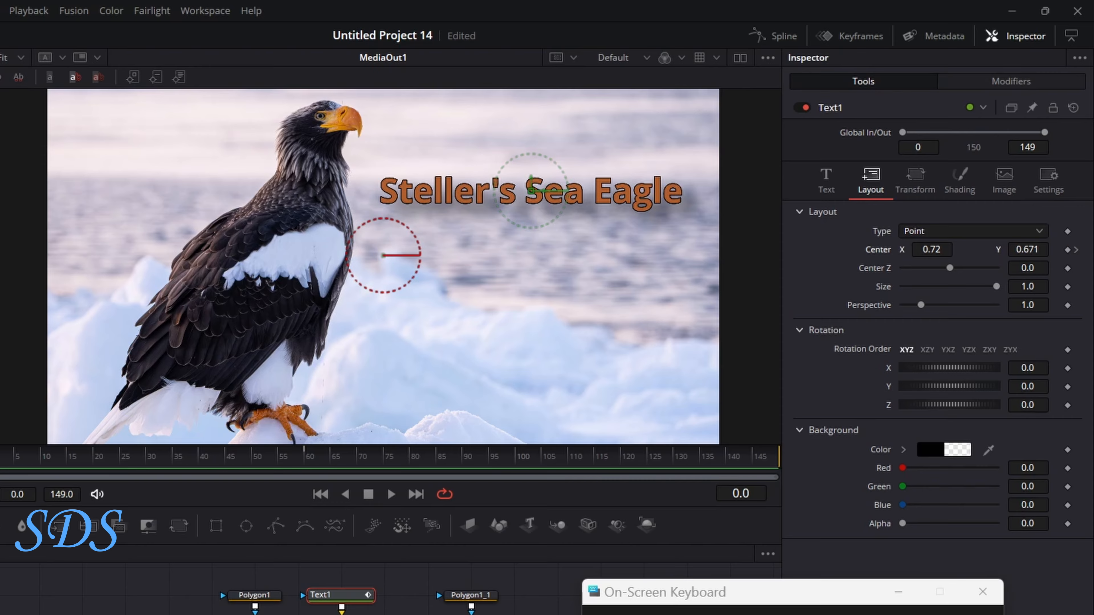
pyautogui.moveTo(932, 250); pyautogui.dragTo(887, 249)
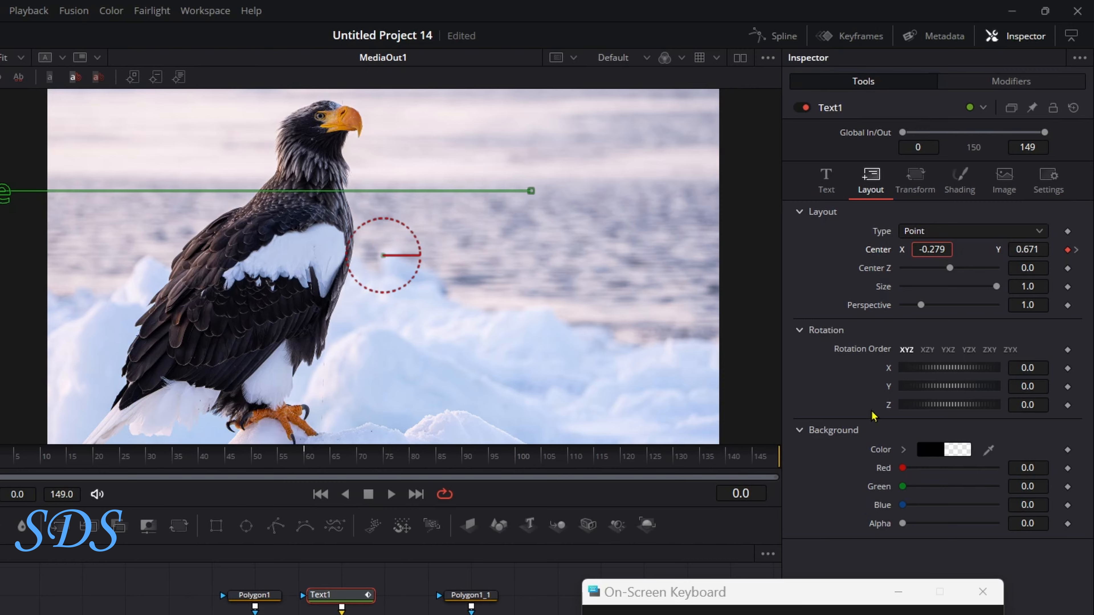
pyautogui.press('BackSpace')
pyautogui.press('BackSpace')
pyautogui.press('BackSpace')
pyautogui.write('5')
pyautogui.press('Tab')
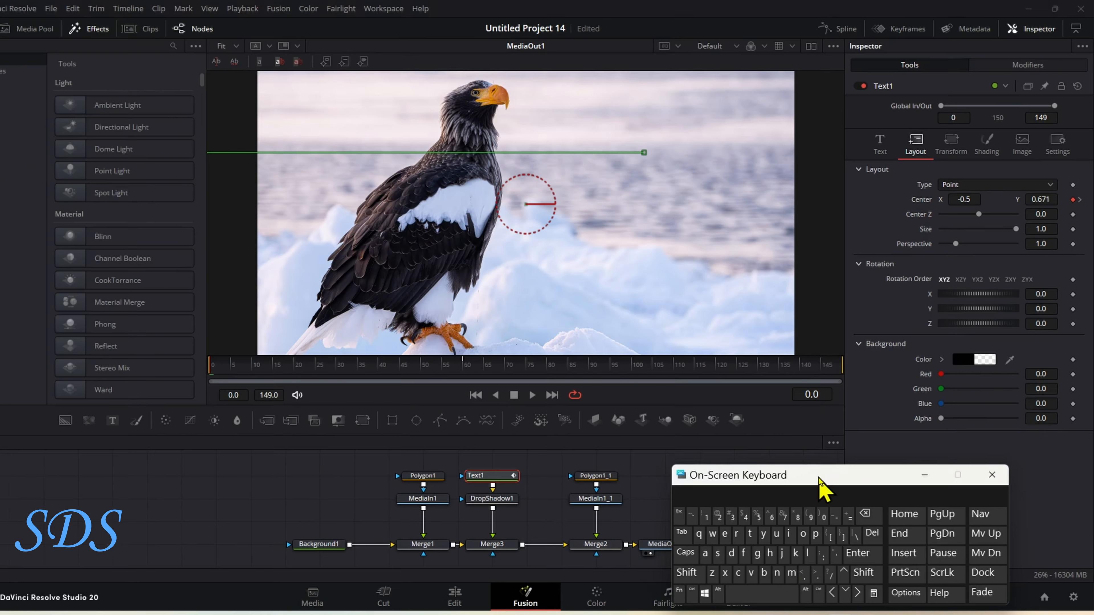
pyautogui.moveTo(775, 592); pyautogui.dragTo(203, 602)
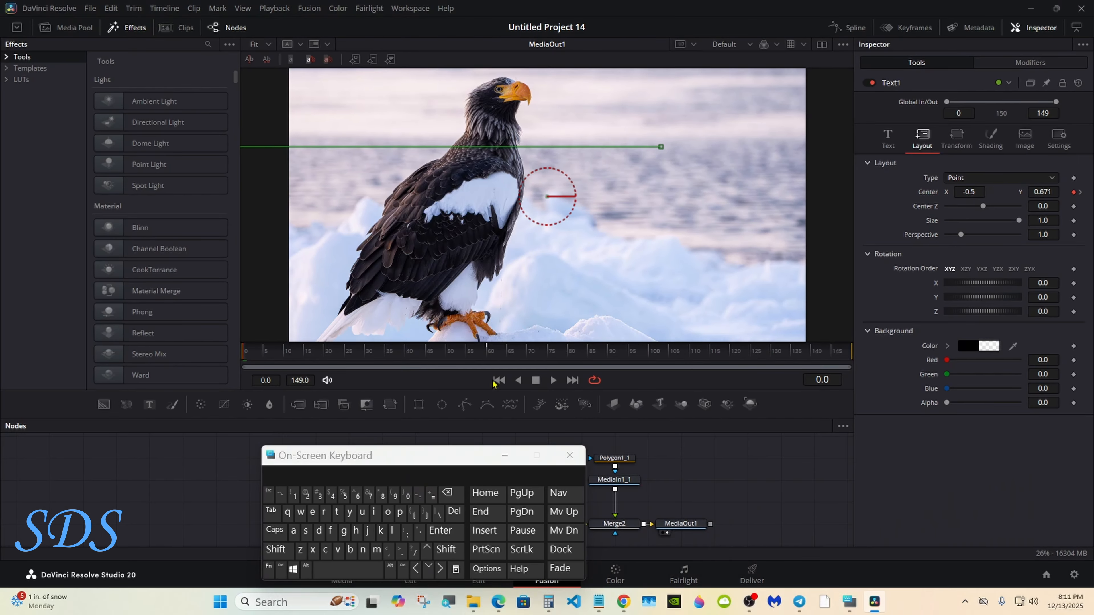
# Play back the title's slide-in and stop at frame 96
pyautogui.click(553, 380)
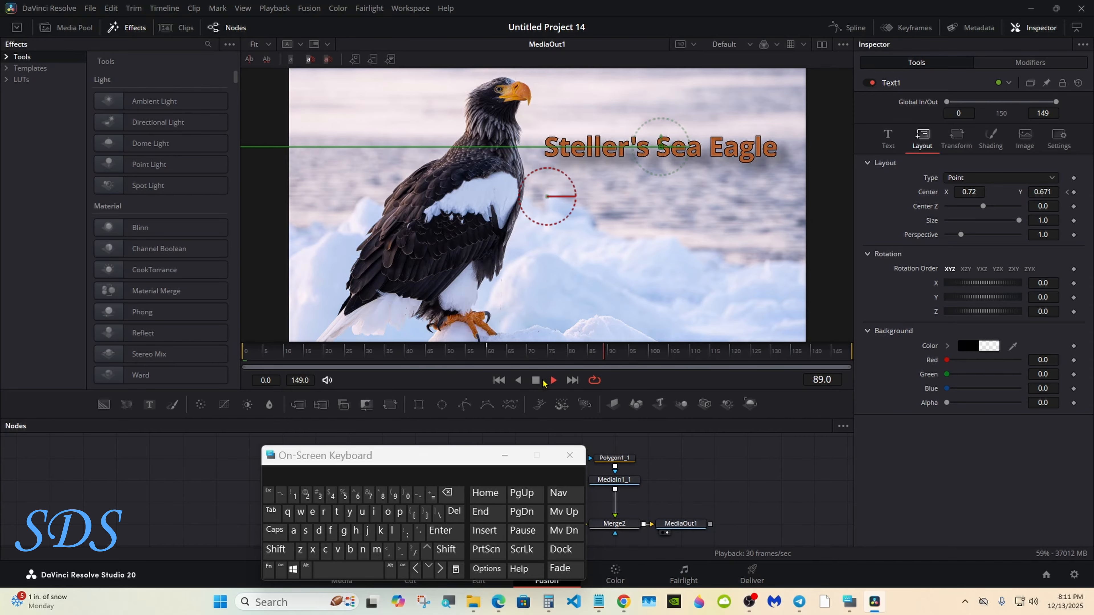
pyautogui.click(538, 379)
# Show Text1's animation curve full width in the Spline editor, fitted with all keyframes selected
pyautogui.click(856, 28)
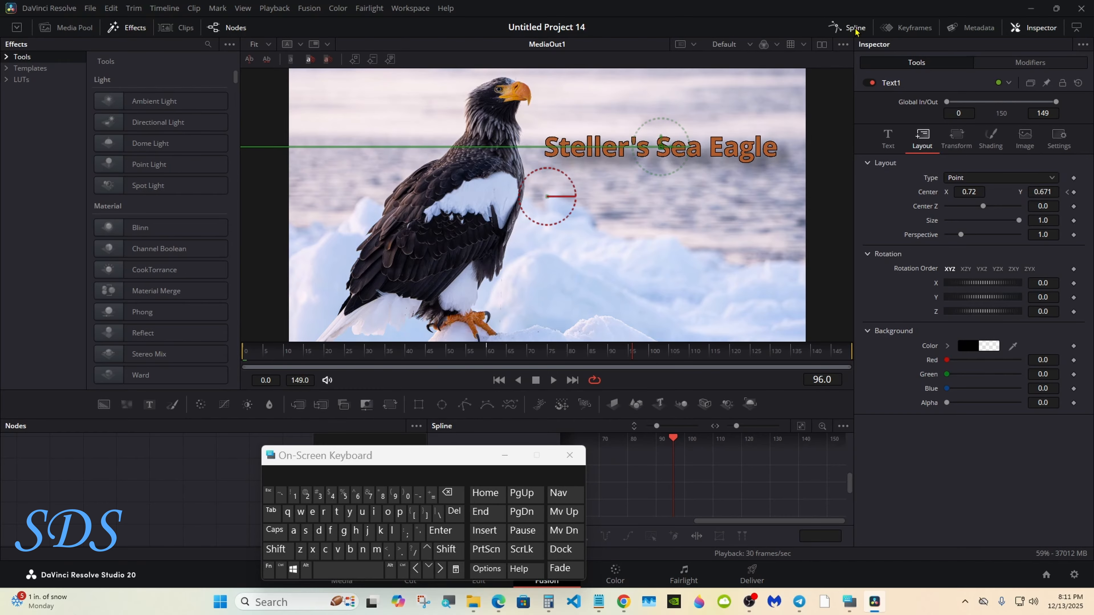
pyautogui.click(1076, 27)
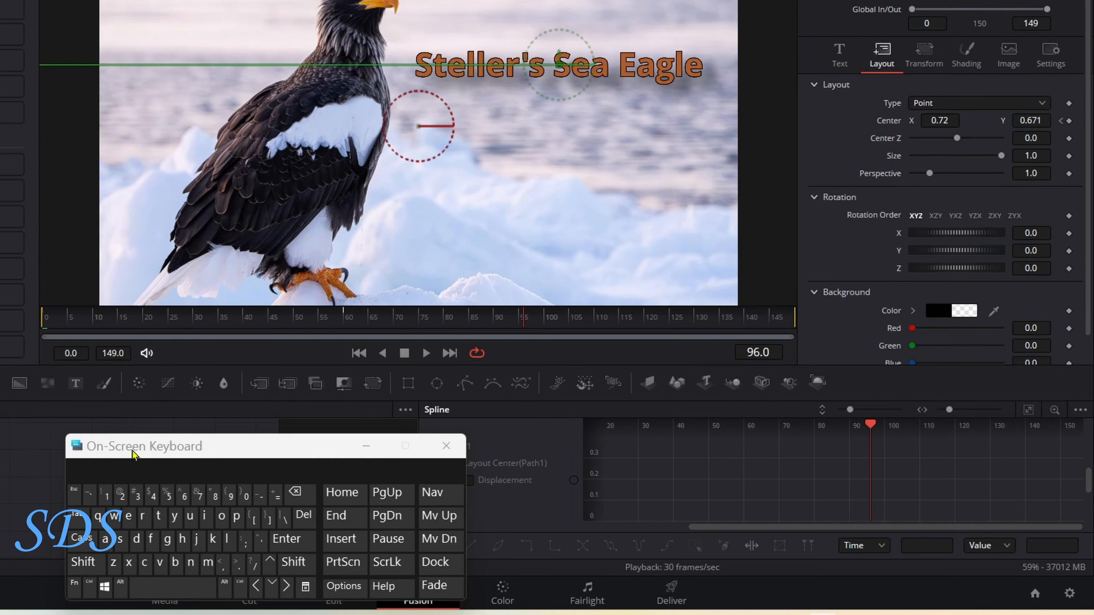
pyautogui.moveTo(132, 454); pyautogui.dragTo(101, 459)
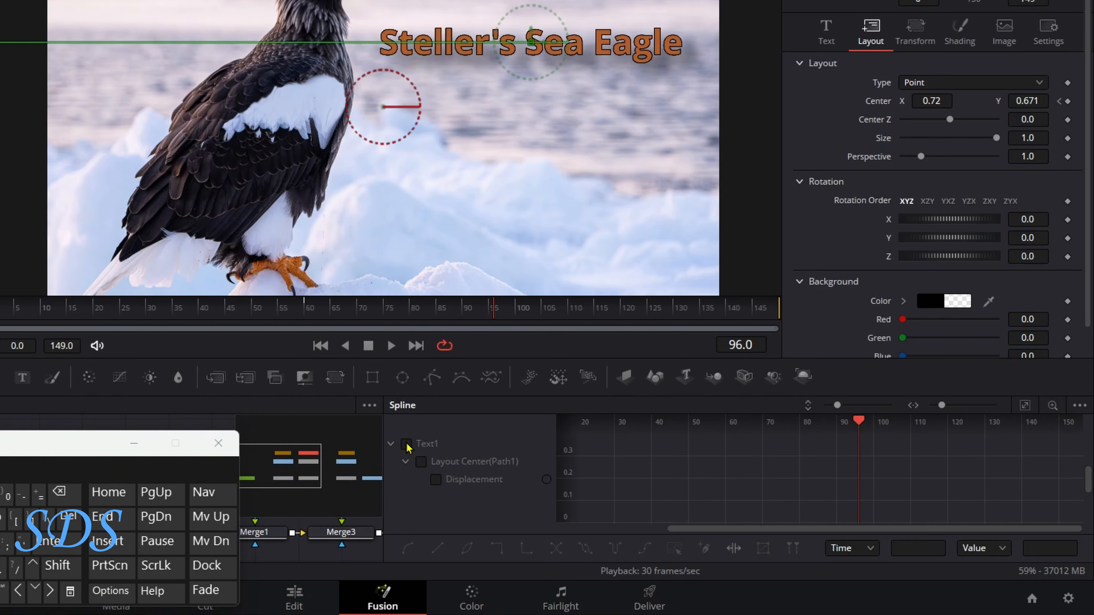
pyautogui.click(443, 448)
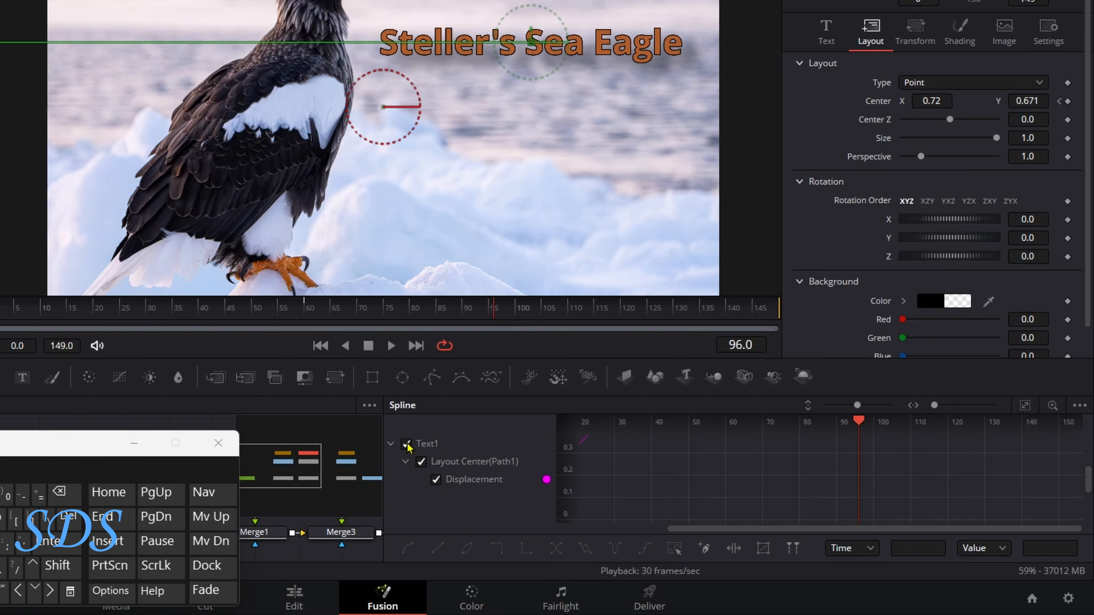
pyautogui.click(1026, 405)
pyautogui.click(674, 548)
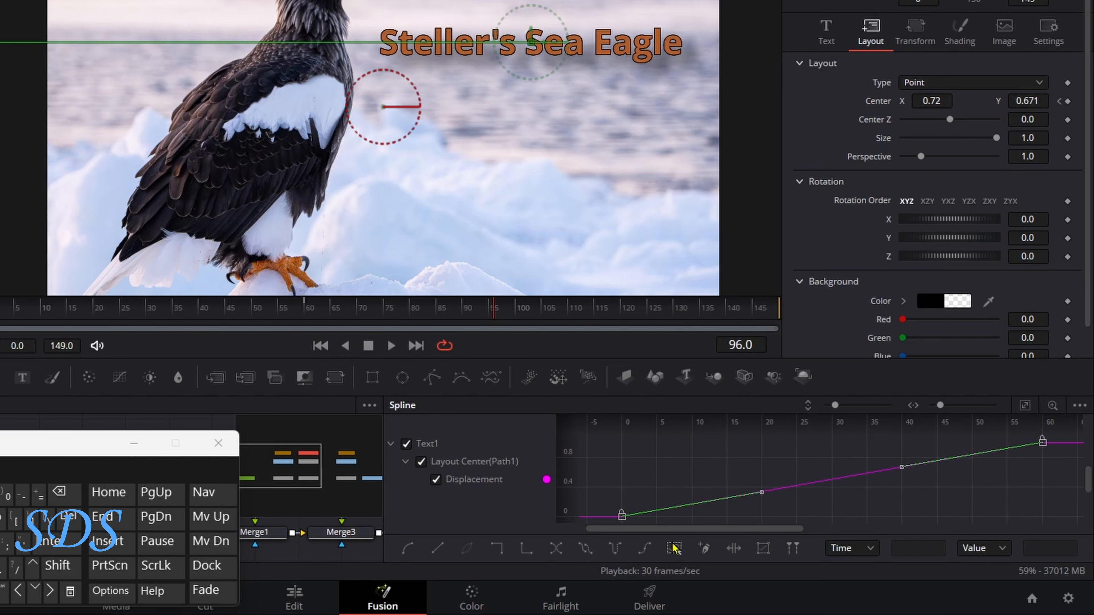
pyautogui.press('f')
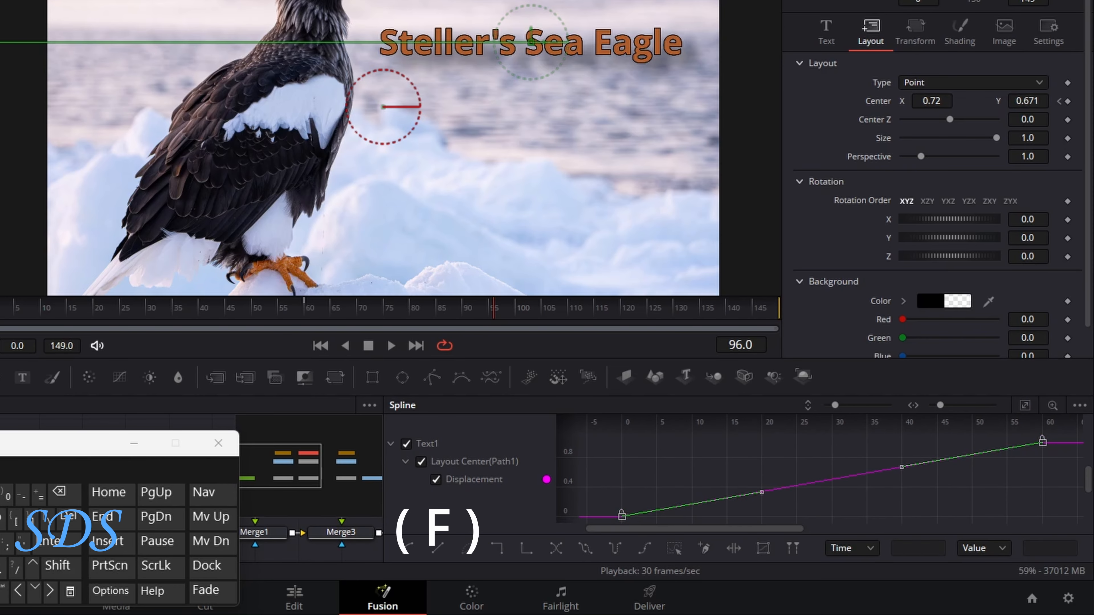
# Ease the keyframes with linked Ease In/Out widened to about 65, then close Spline
pyautogui.press('t')
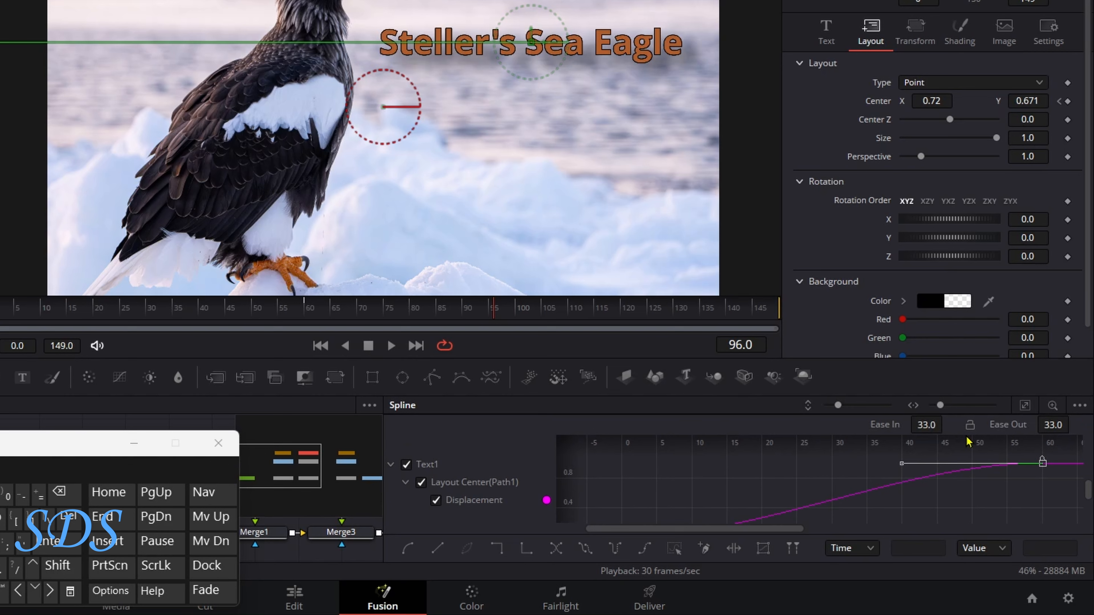
pyautogui.click(970, 426)
pyautogui.moveTo(886, 427); pyautogui.dragTo(953, 424)
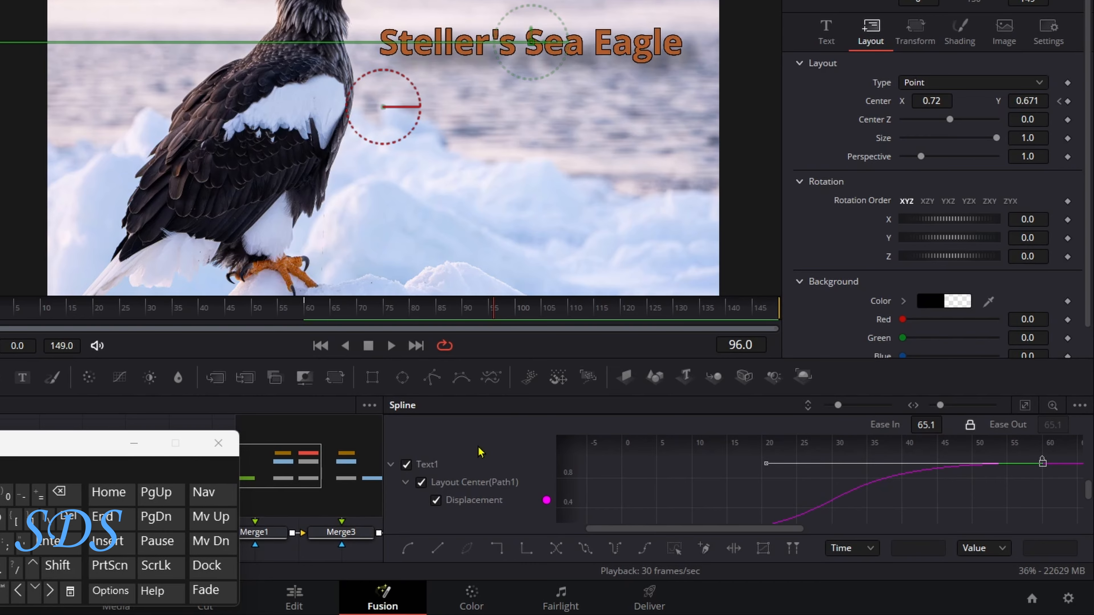
pyautogui.click(775, 0)
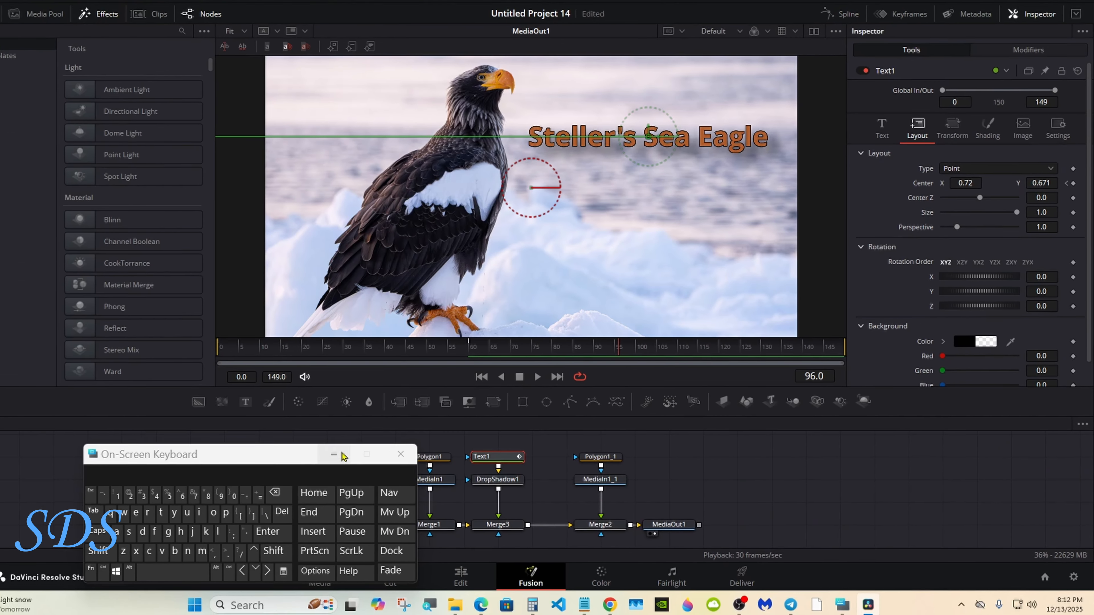
# On the Edit page, play Fusion Clip 1 from the beginning
pyautogui.click(334, 455)
pyautogui.click(463, 577)
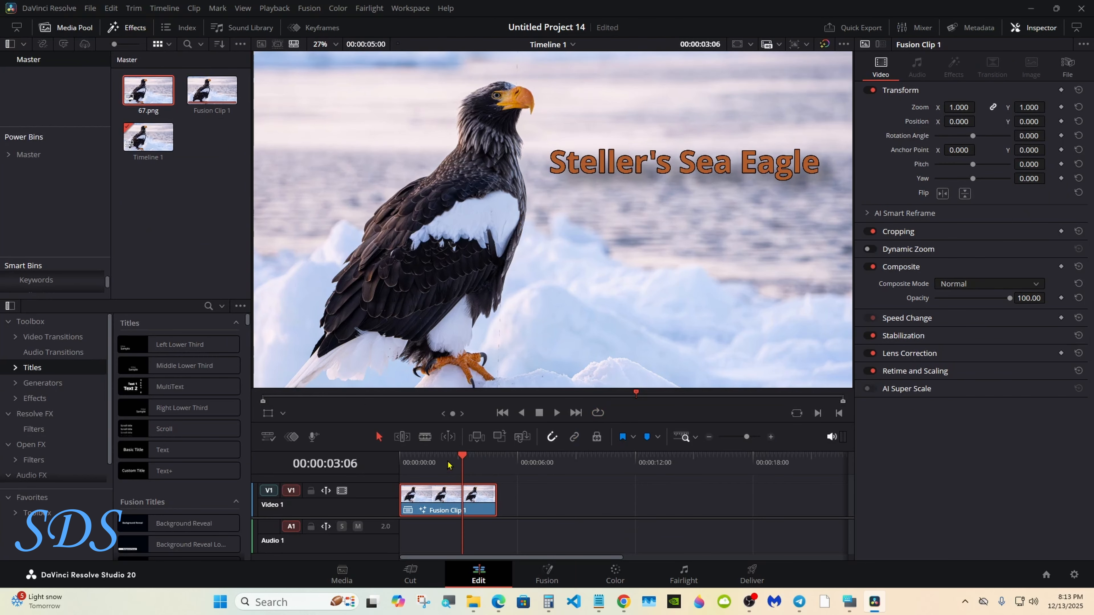
pyautogui.press('Home')
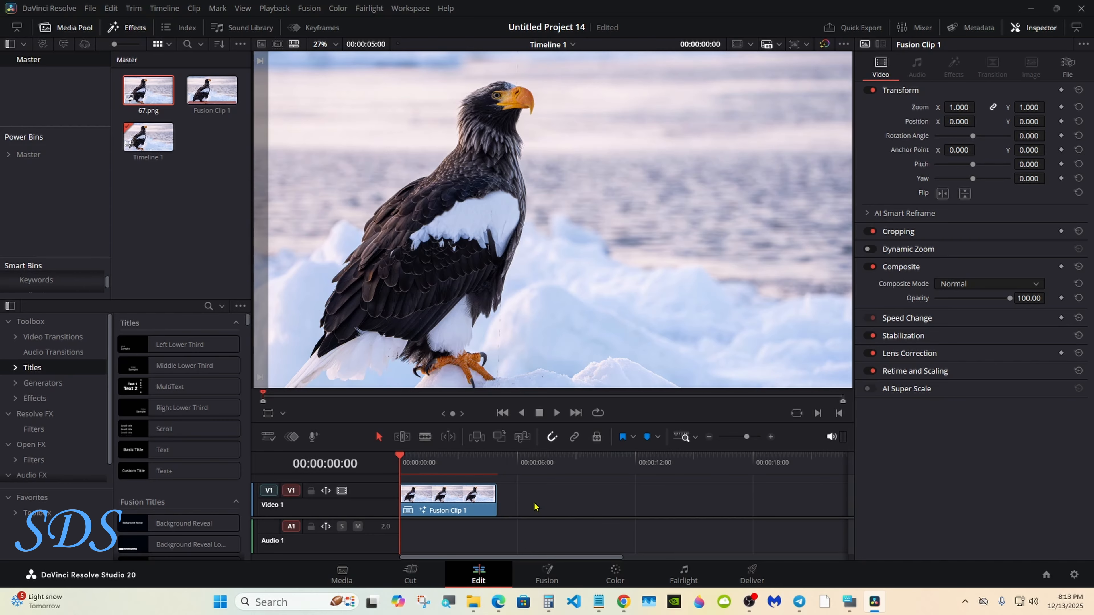
pyautogui.click(556, 413)
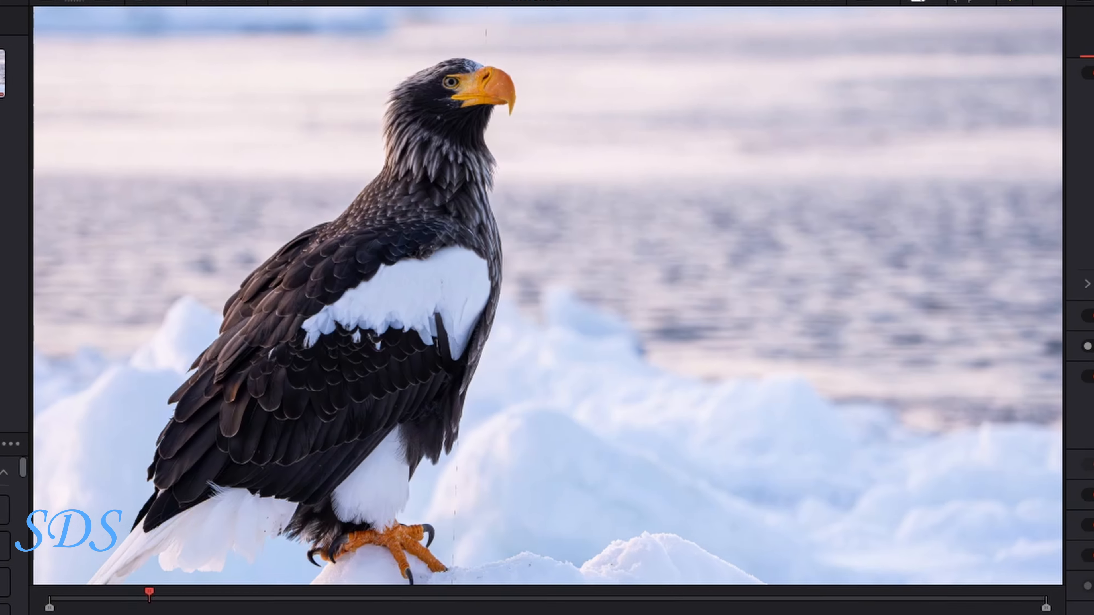